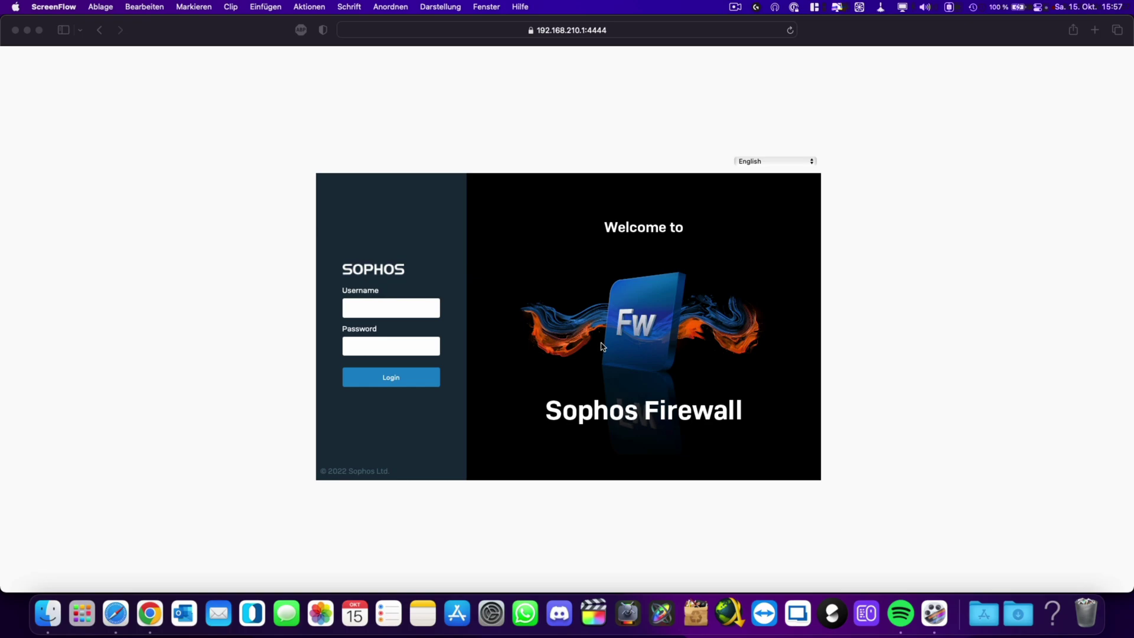
Submit the admin credentials on the login page to load the Control center.
key("Return")
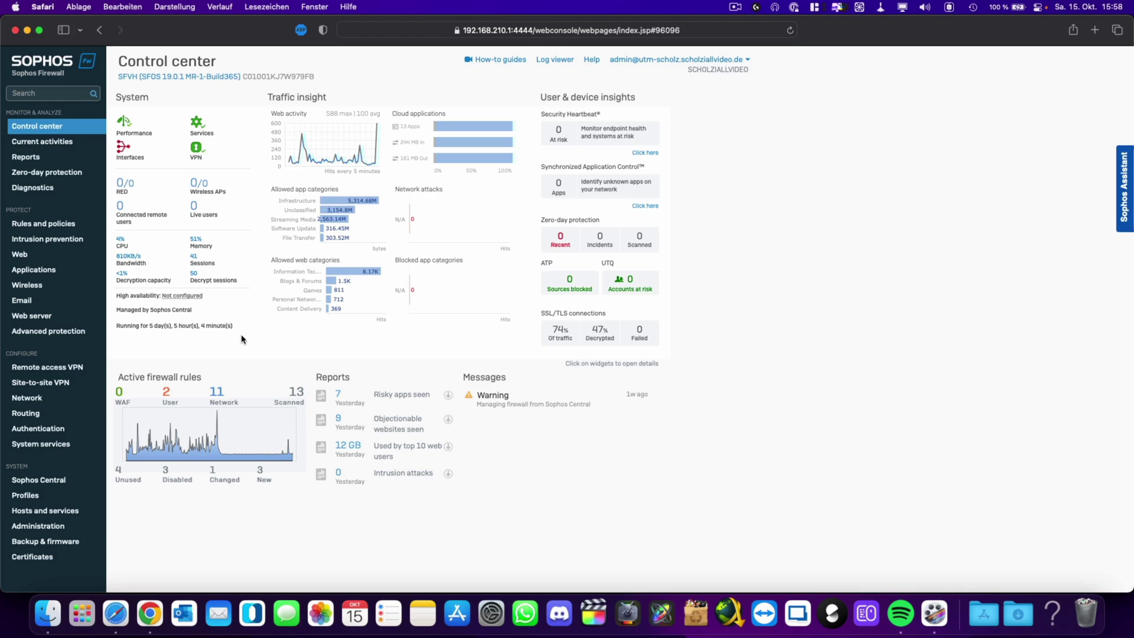
Go to Network > Zones and begin adding a new zone.
left_click(32, 400)
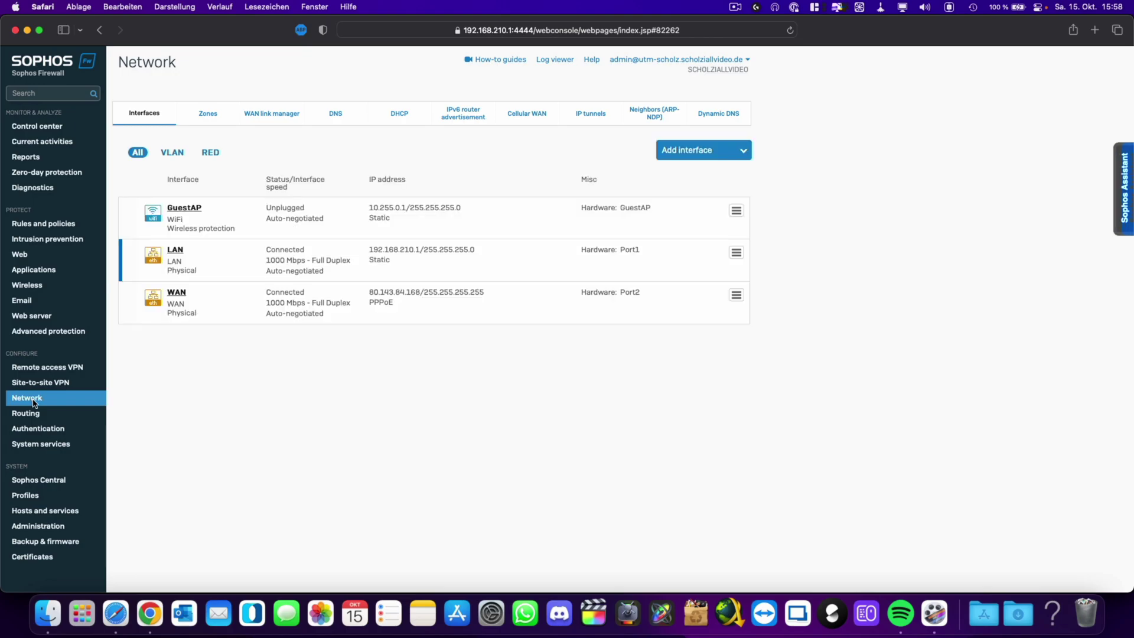
left_click(209, 121)
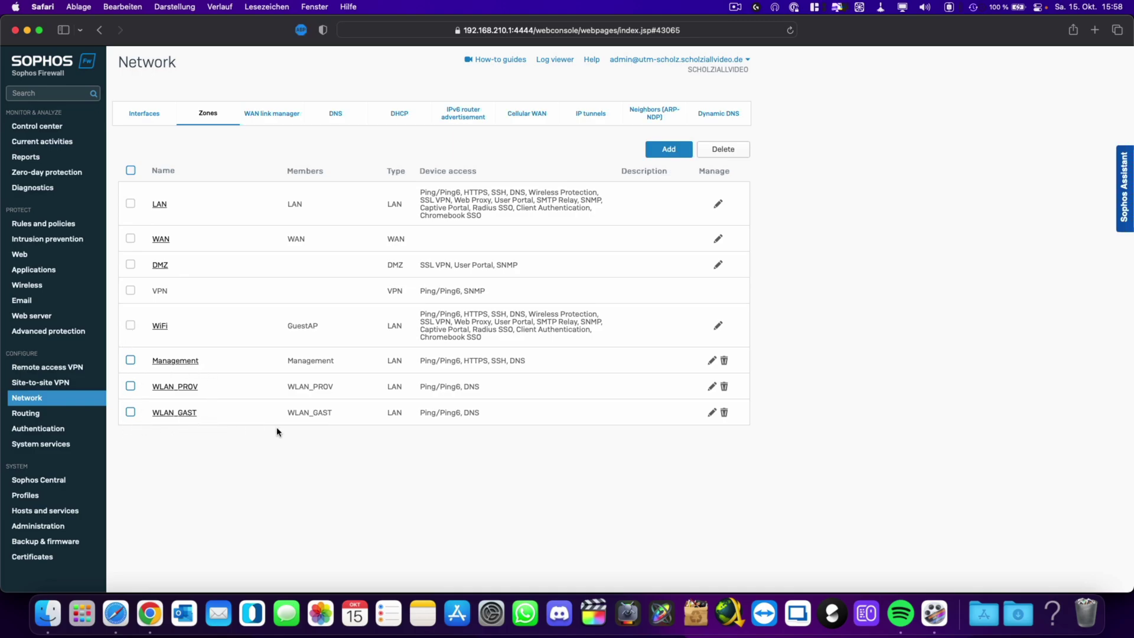
left_click(660, 153)
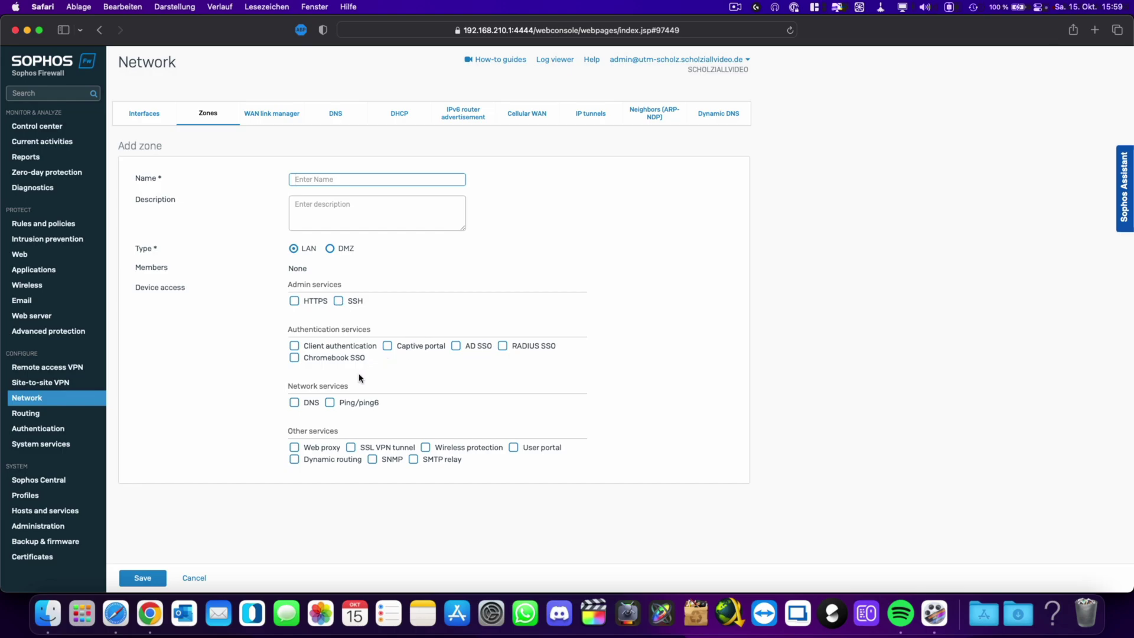
Save a LAN zone named TEST123 with DNS and Ping/ping6 device access enabled.
left_click(331, 404)
left_click(304, 406)
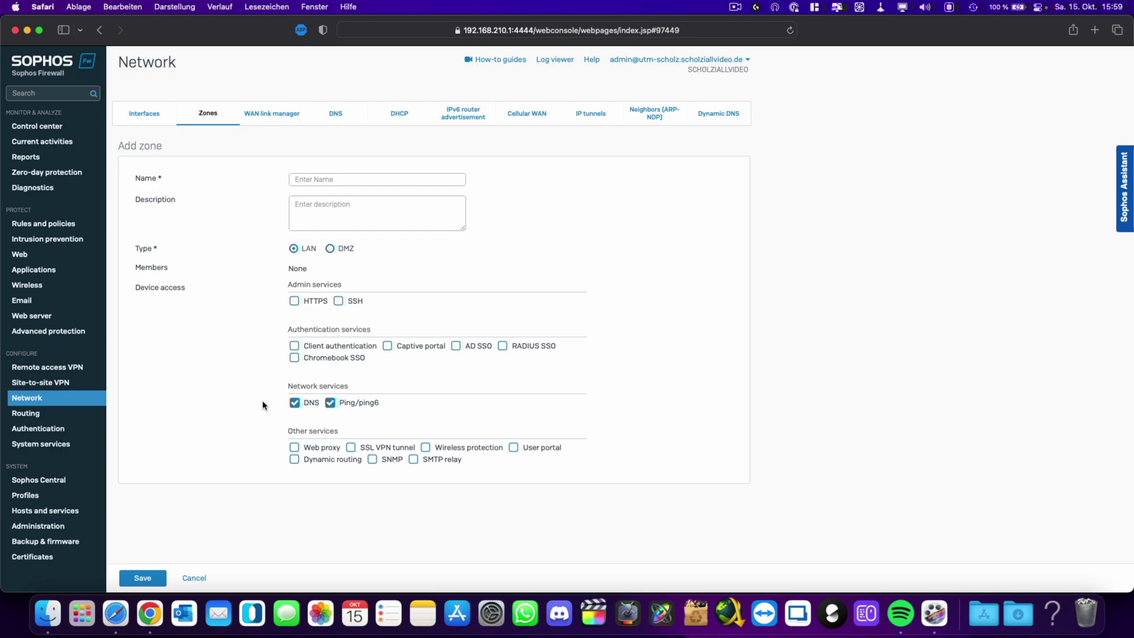
left_click(310, 180)
type("TEST123")
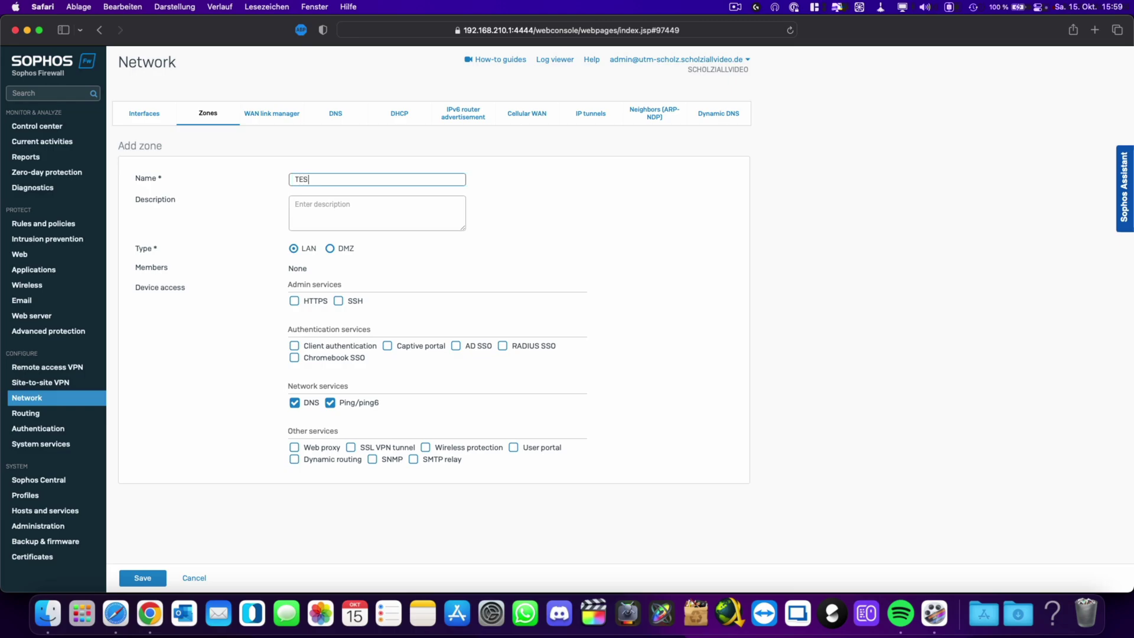
left_click(239, 206)
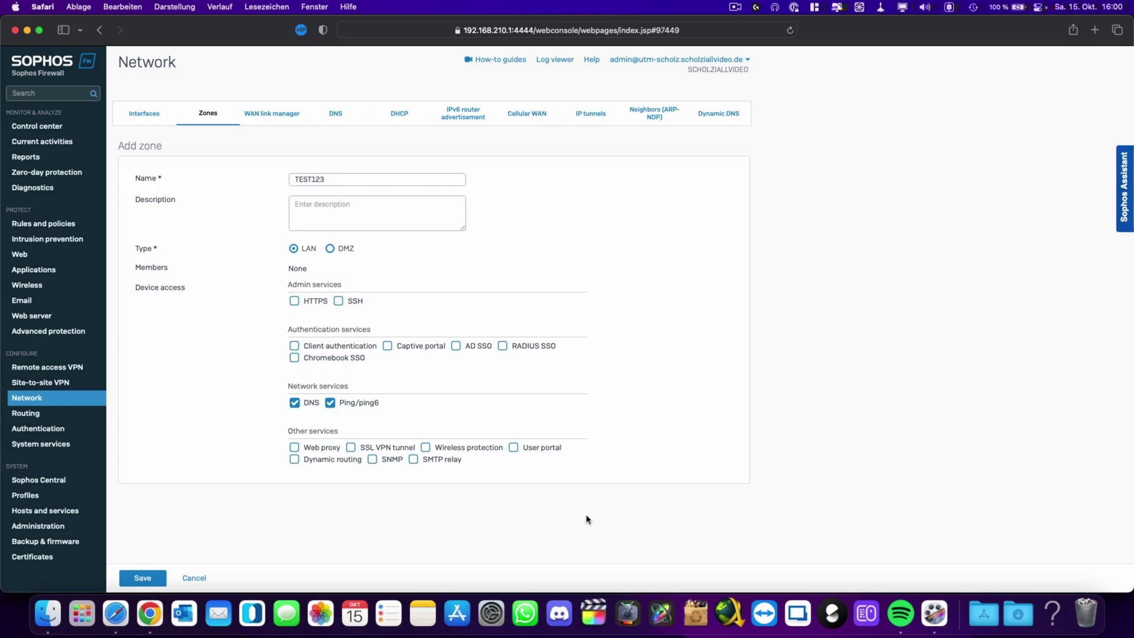
left_click(147, 576)
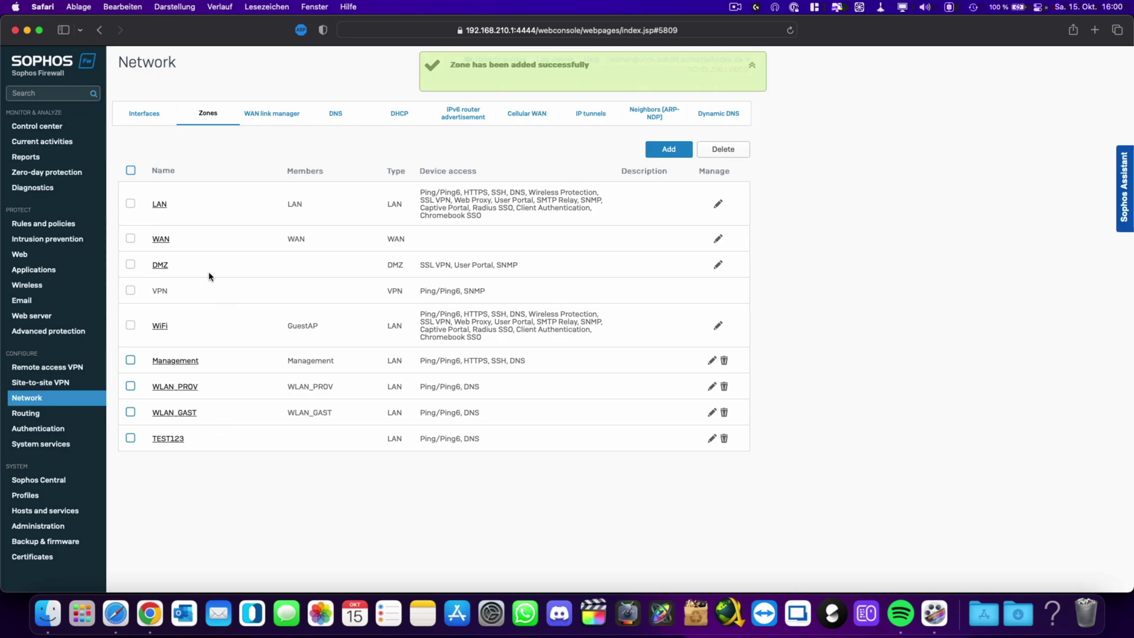
Start a new VLAN interface on parent interface LAN, placed in zone TEST123.
left_click(148, 114)
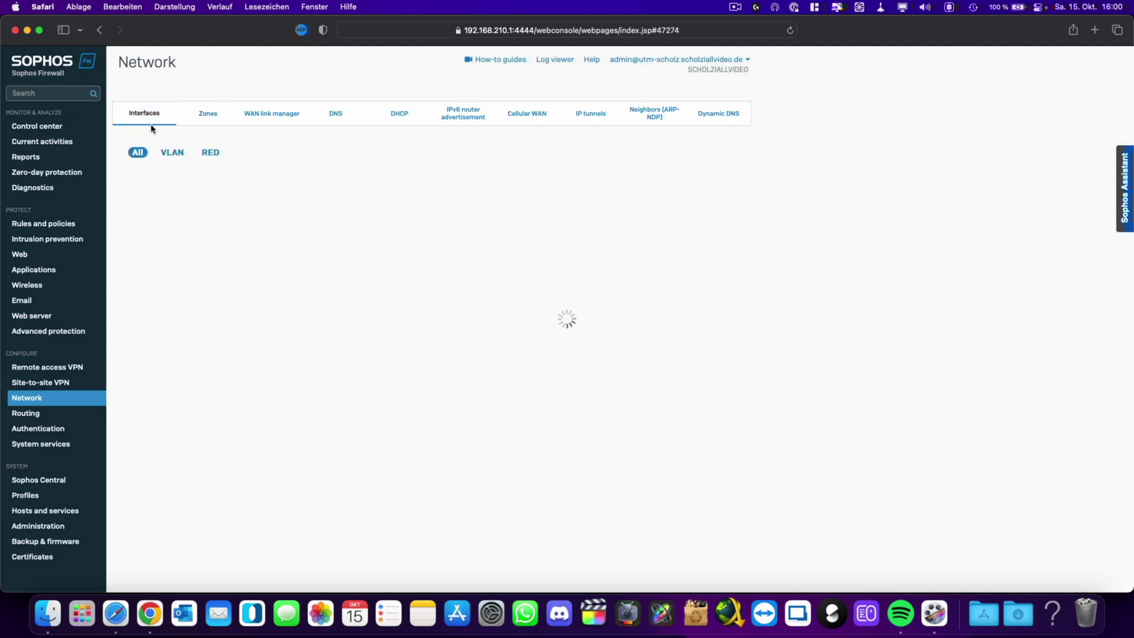
left_click(692, 158)
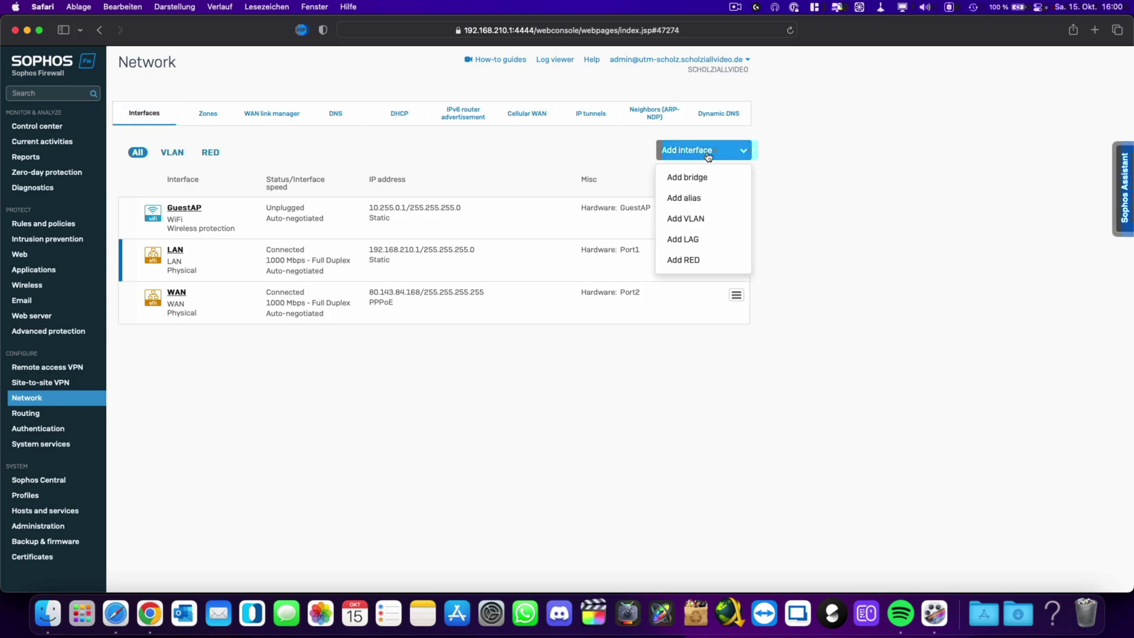
left_click(688, 219)
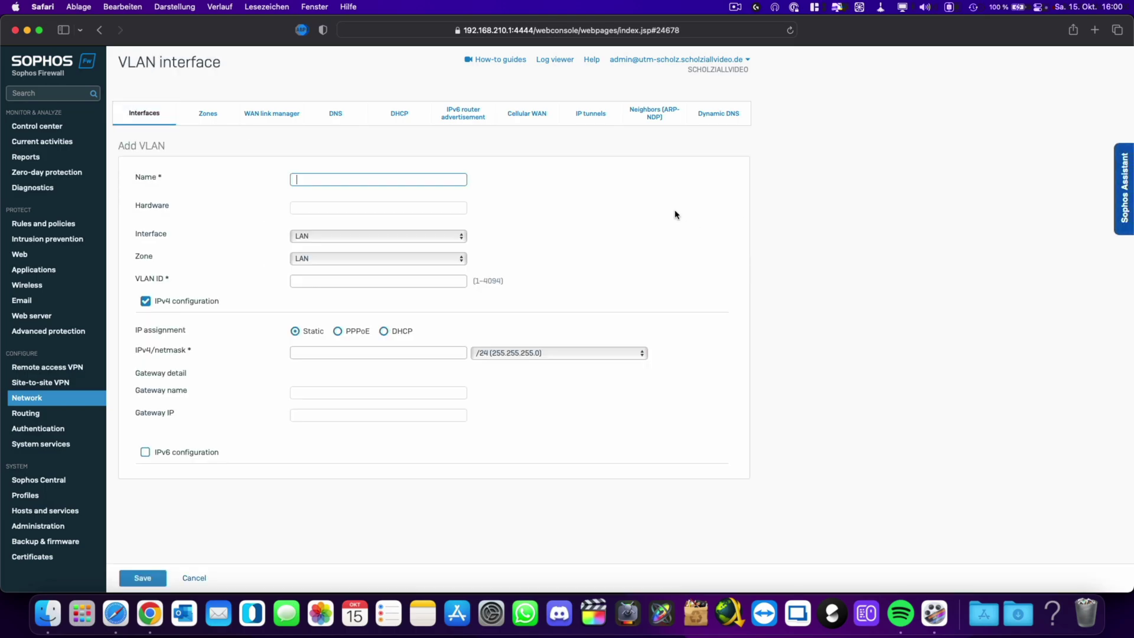
left_click(316, 237)
left_click(234, 234)
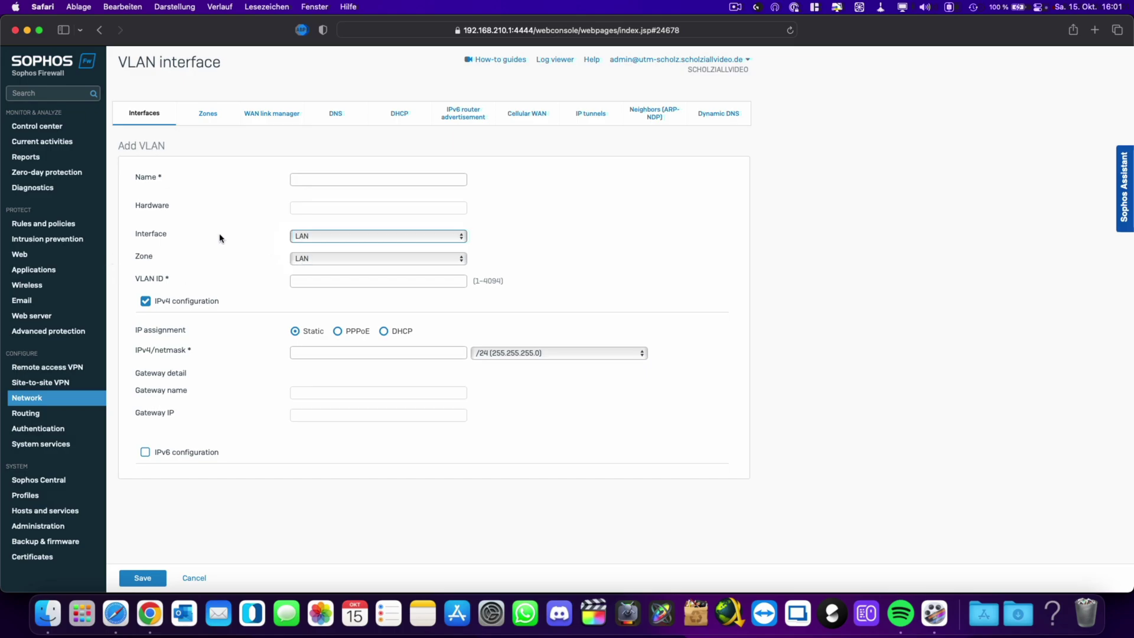
left_click(341, 260)
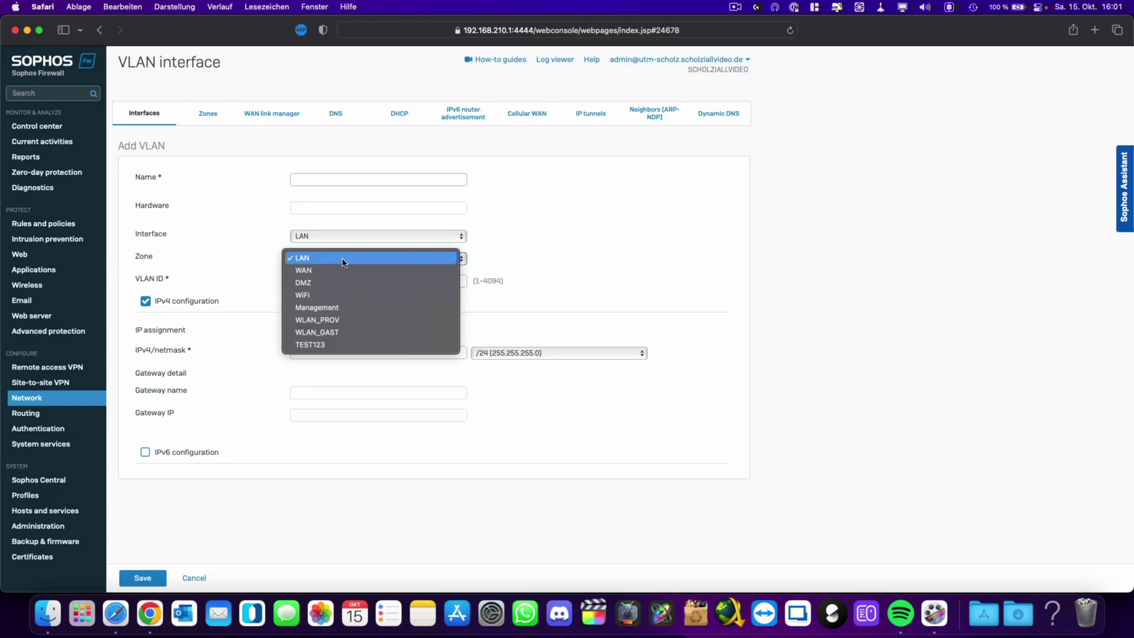
left_click(323, 344)
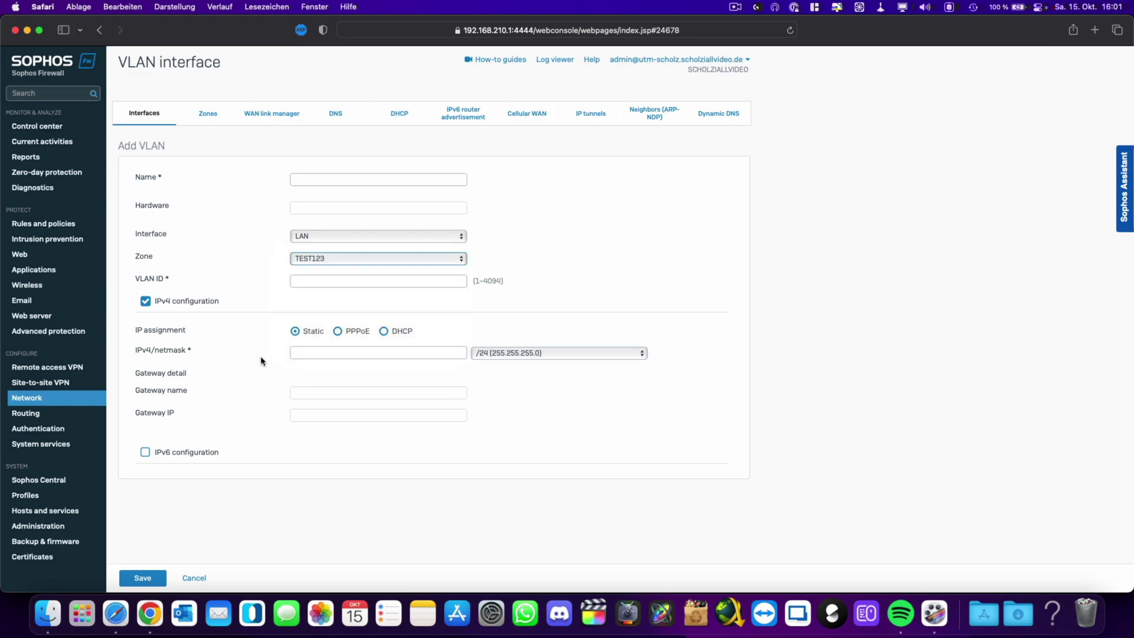
Give the VLAN ID 55, name TEST123 and IPv4 192.168.55.254, then save it.
left_click(322, 283)
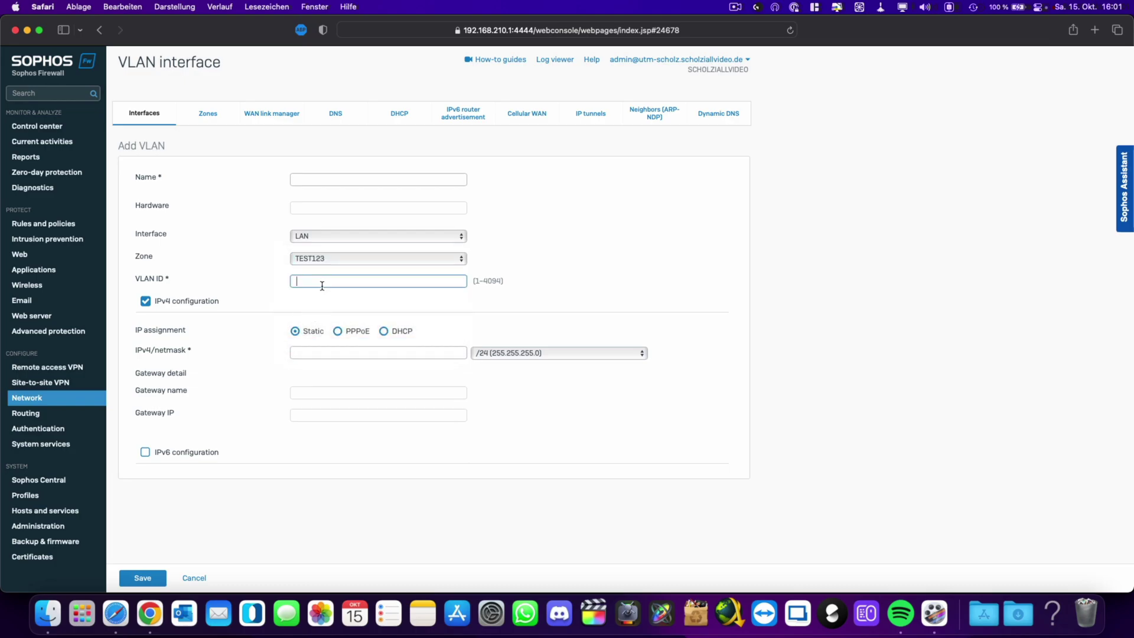
type("55")
left_click(313, 178)
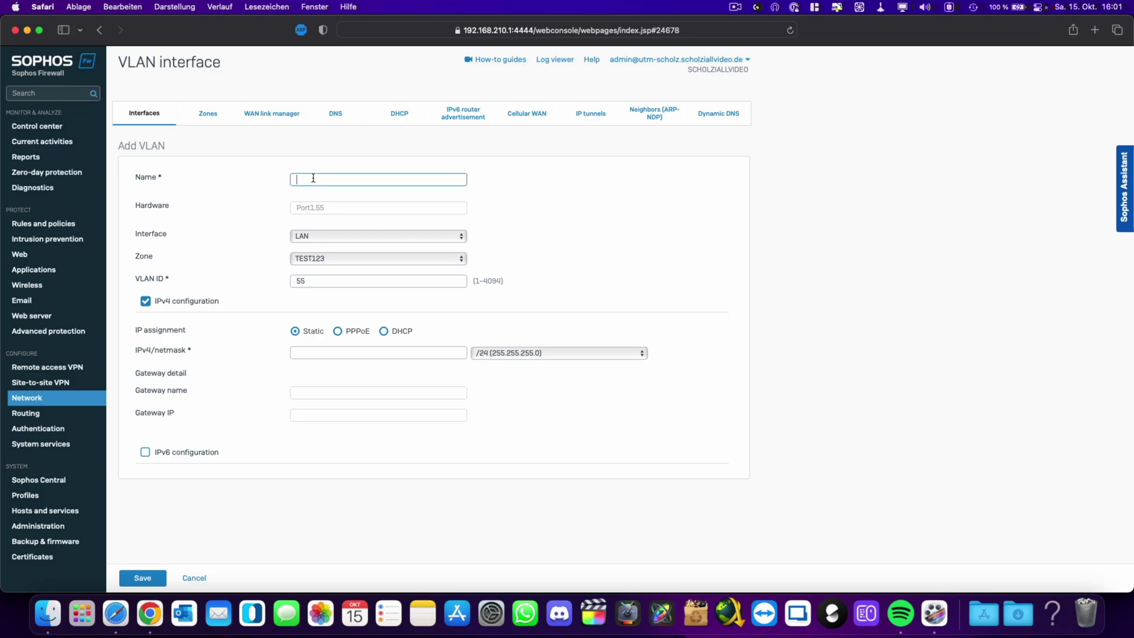
type("TEST123")
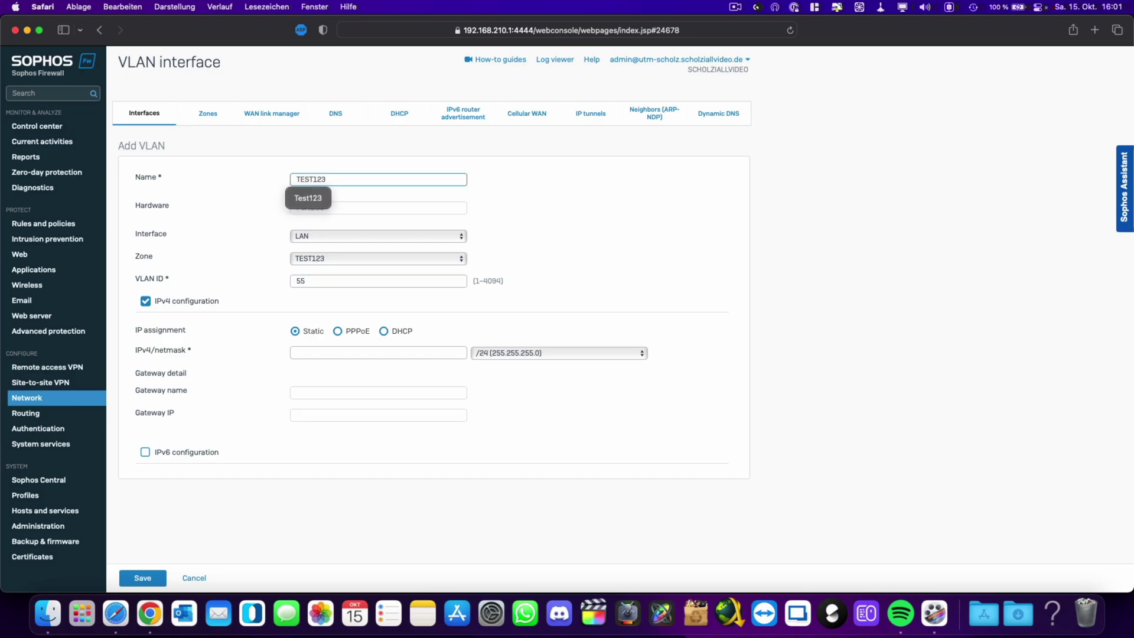
left_click(509, 197)
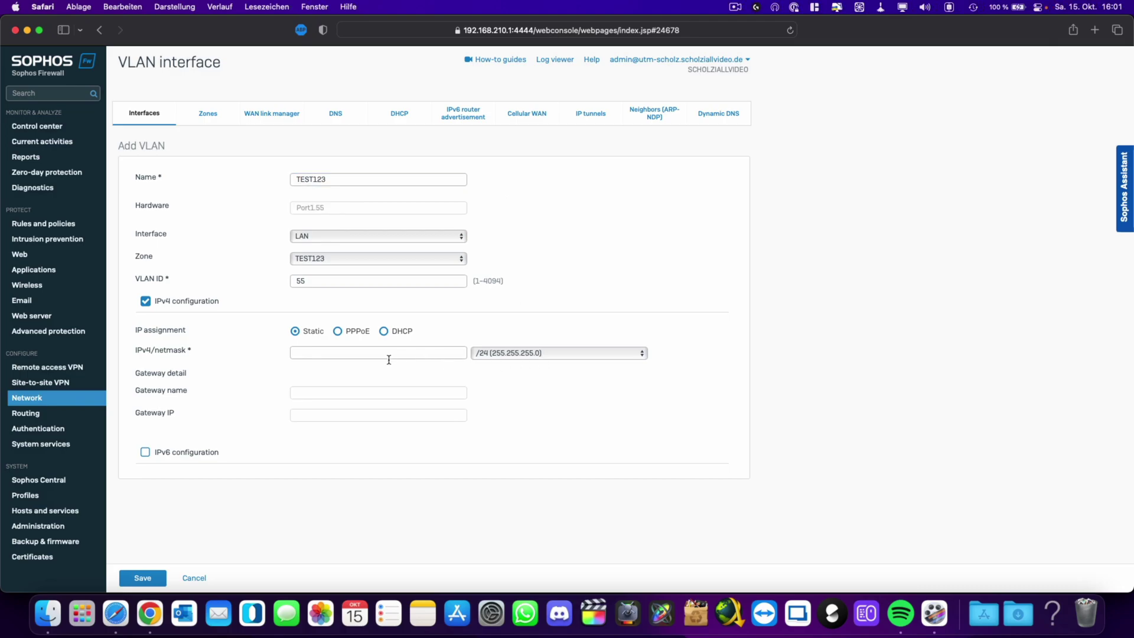
left_click(326, 354)
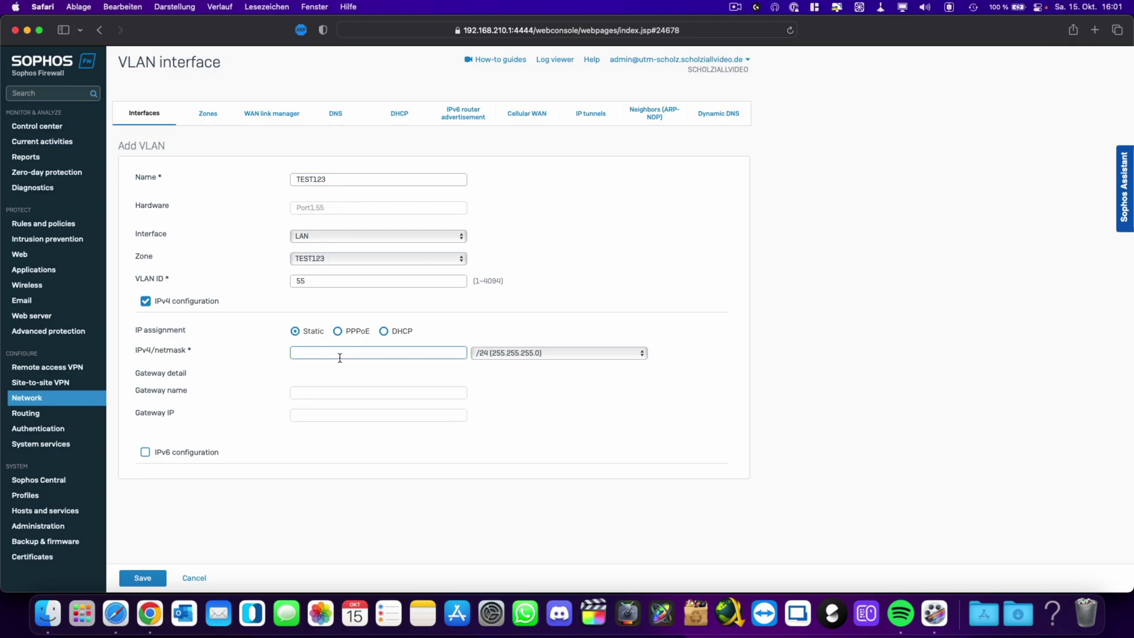
type("192.168.55.254")
left_click(146, 578)
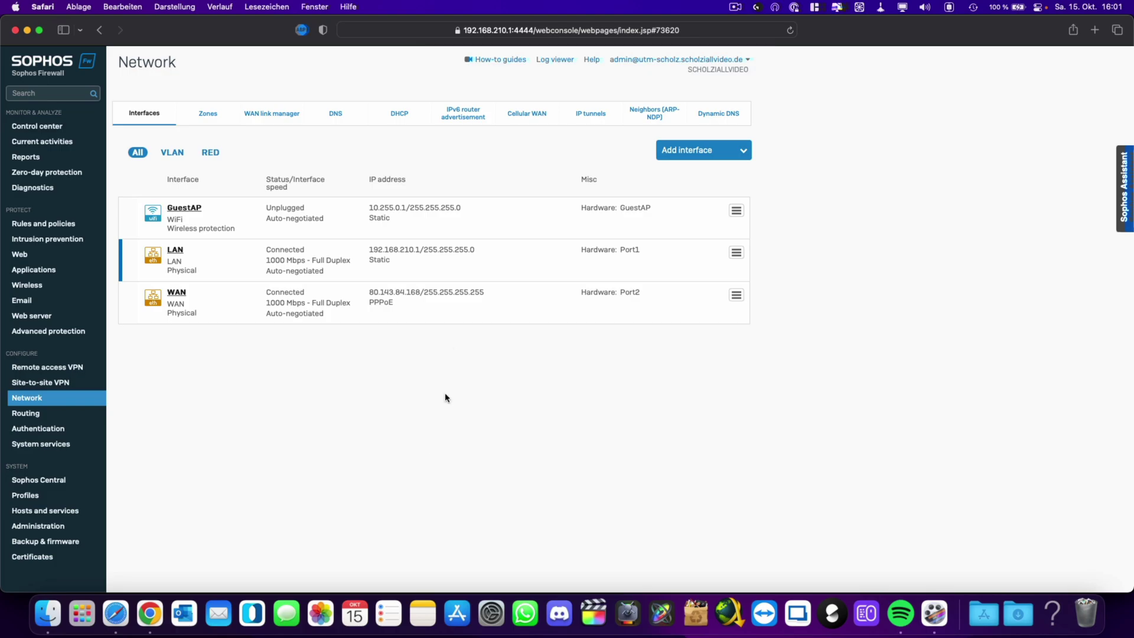
Open the DHCP page listing the existing DHCP servers, relays and leases.
left_click(396, 118)
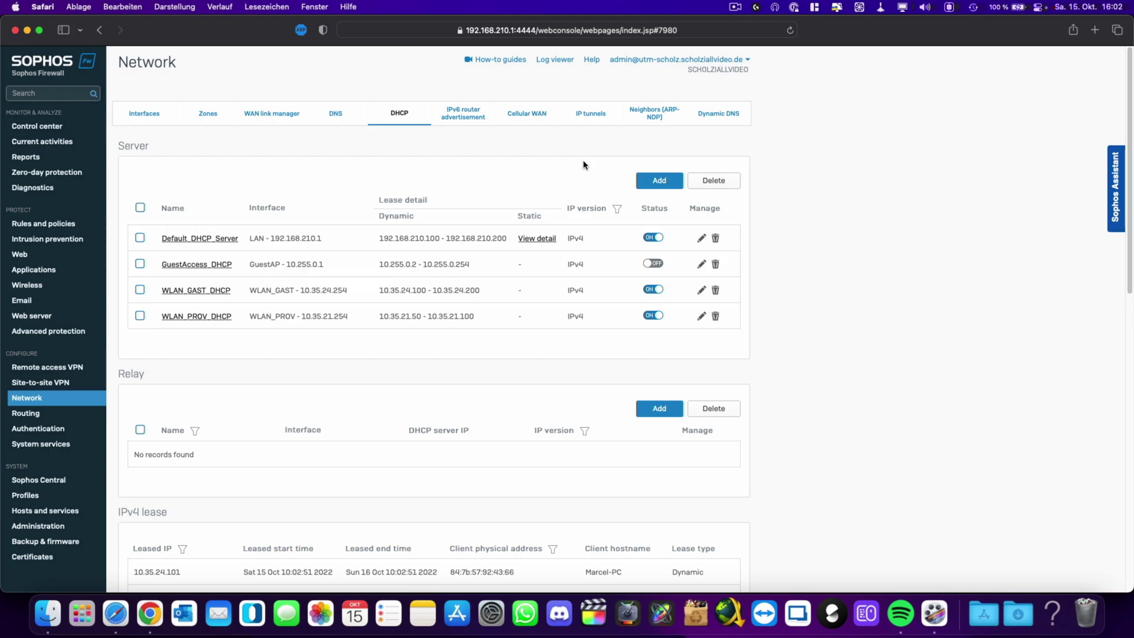
Add a DHCP server on the TEST123 interface with range 192.168.55.50–192.168.55.55.
left_click(655, 180)
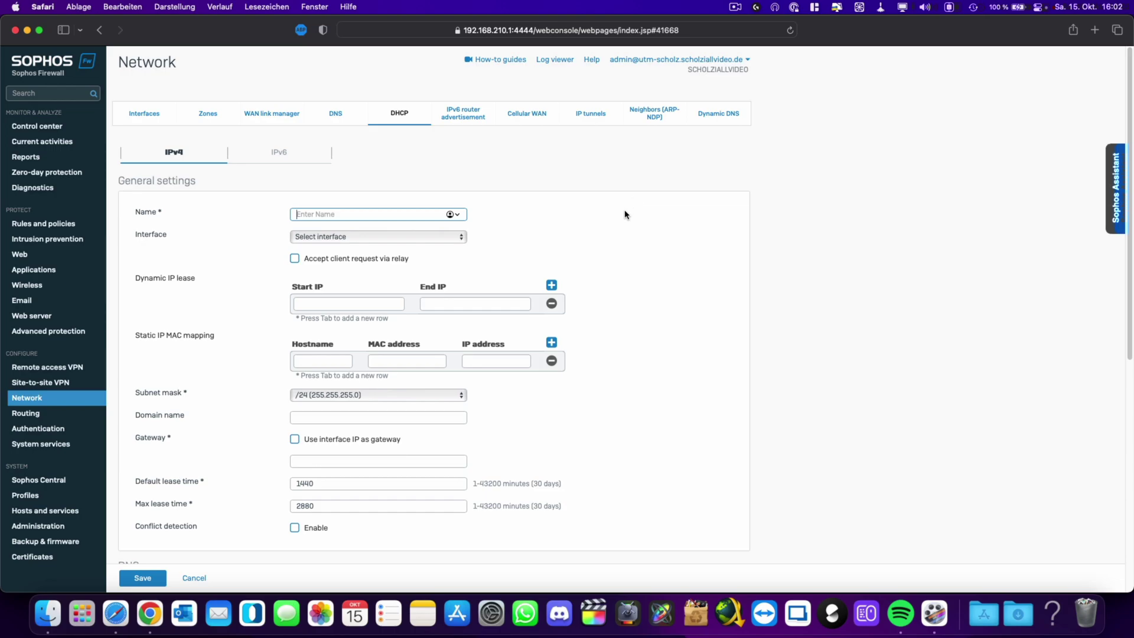
left_click(381, 237)
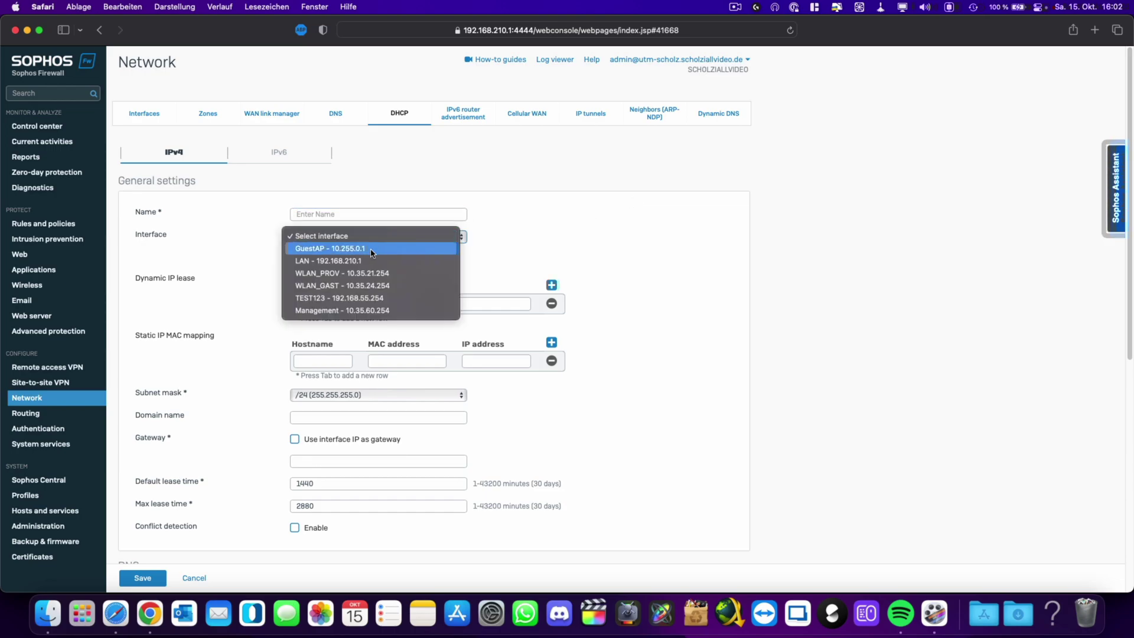
left_click(348, 300)
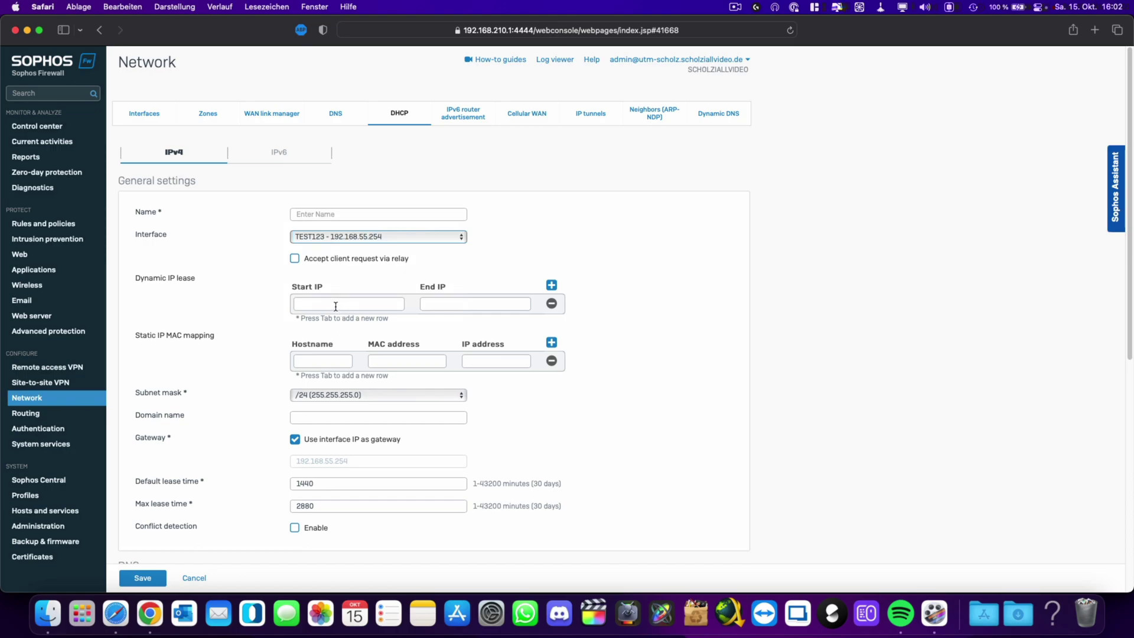
left_click(353, 306)
type("192.168.55.")
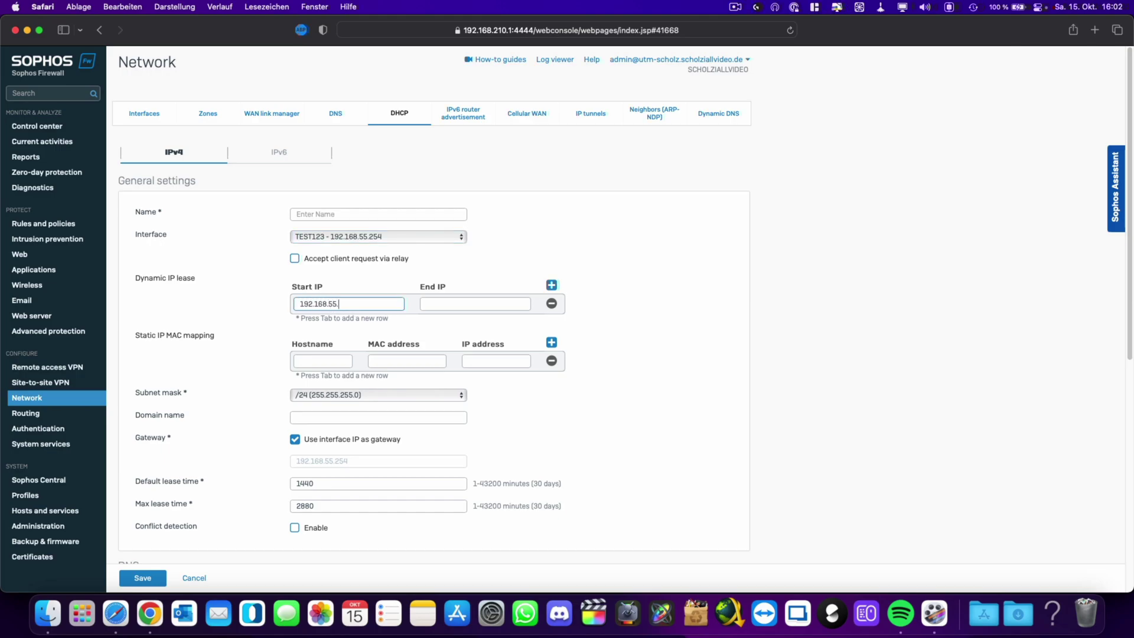
type("50")
left_click(460, 308)
type("192.168")
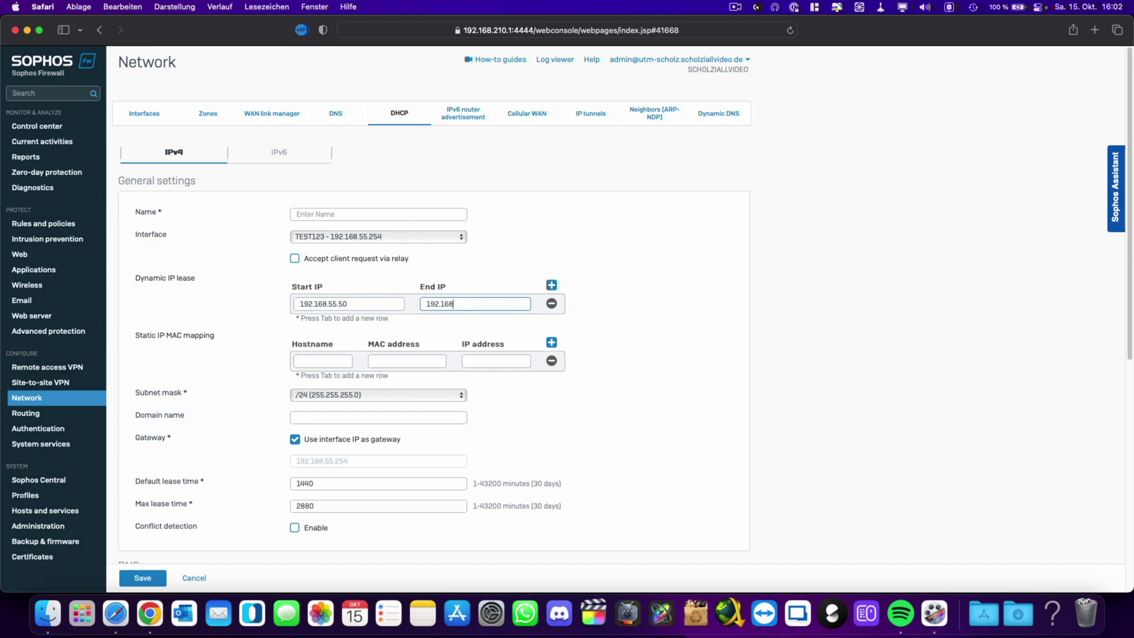
type(".55.55")
Name the DHCP server TEST123_DHCP.
left_click(380, 215)
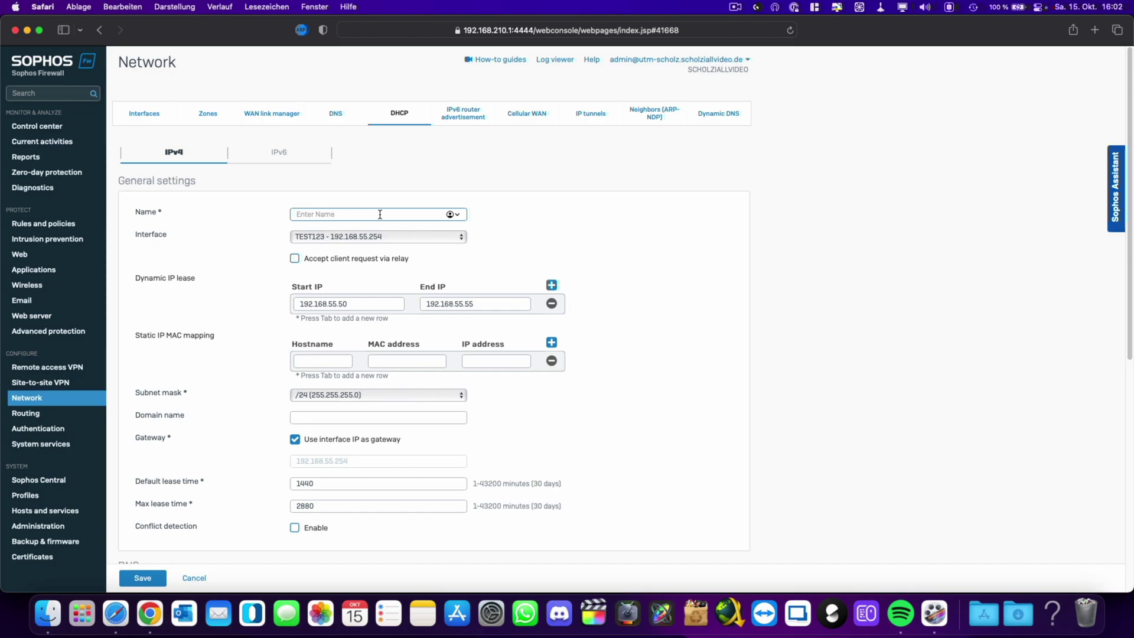
type("DHCP")
key("BackSpace")
key("BackSpace")
key("BackSpace")
type("TEST123_DHCP")
Review and save the TEST123_DHCP server, then go to Rules and policies.
scroll(198, 506, "down", 5)
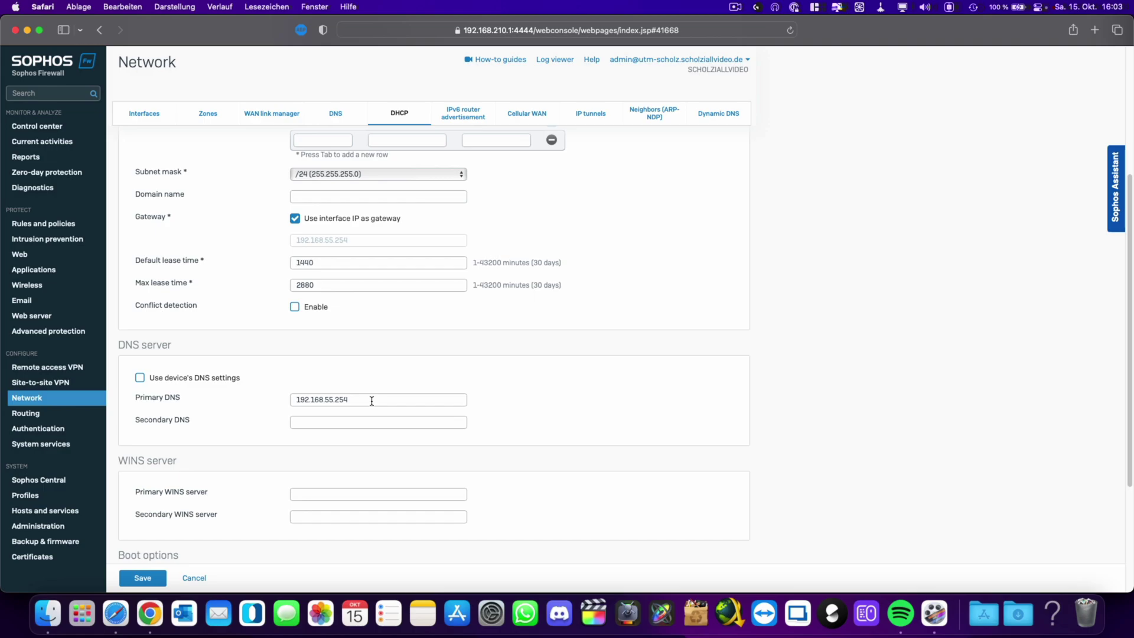
scroll(372, 401, "up", 3)
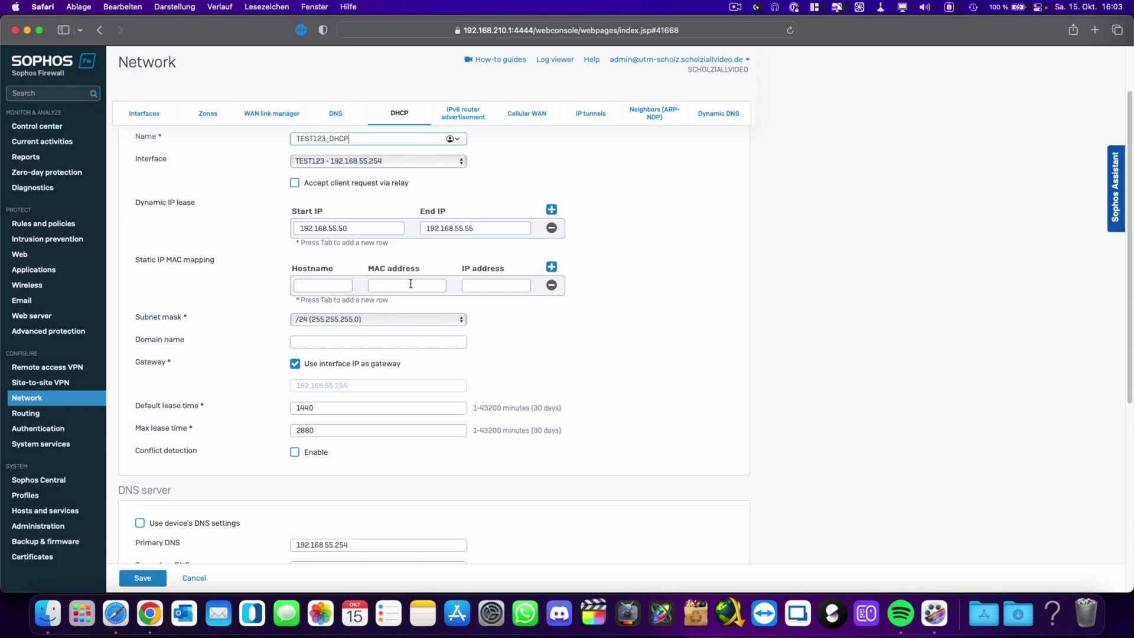
scroll(399, 284, "up", 1)
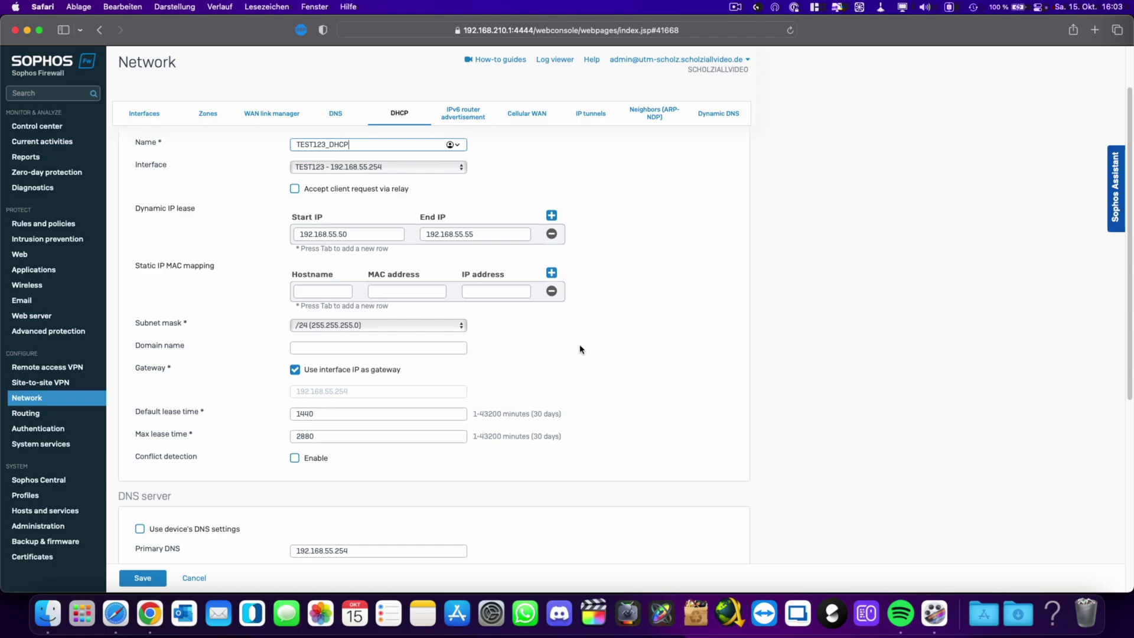
scroll(579, 349, "down", 10)
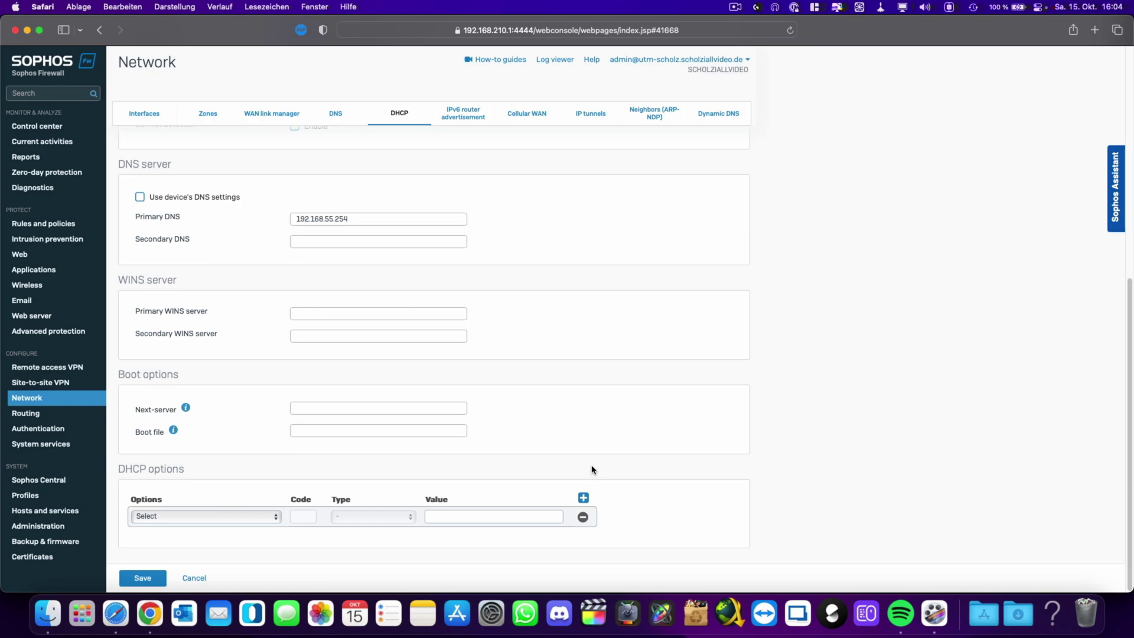
scroll(577, 472, "up", 5)
scroll(578, 472, "up", 3)
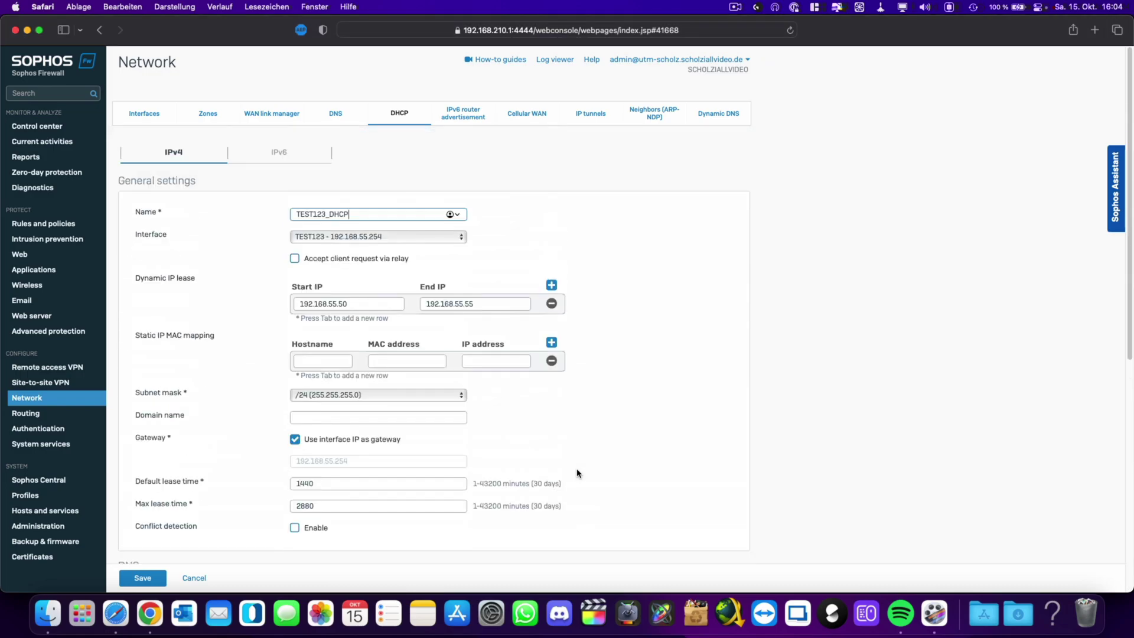
scroll(577, 472, "down", 7)
left_click(142, 577)
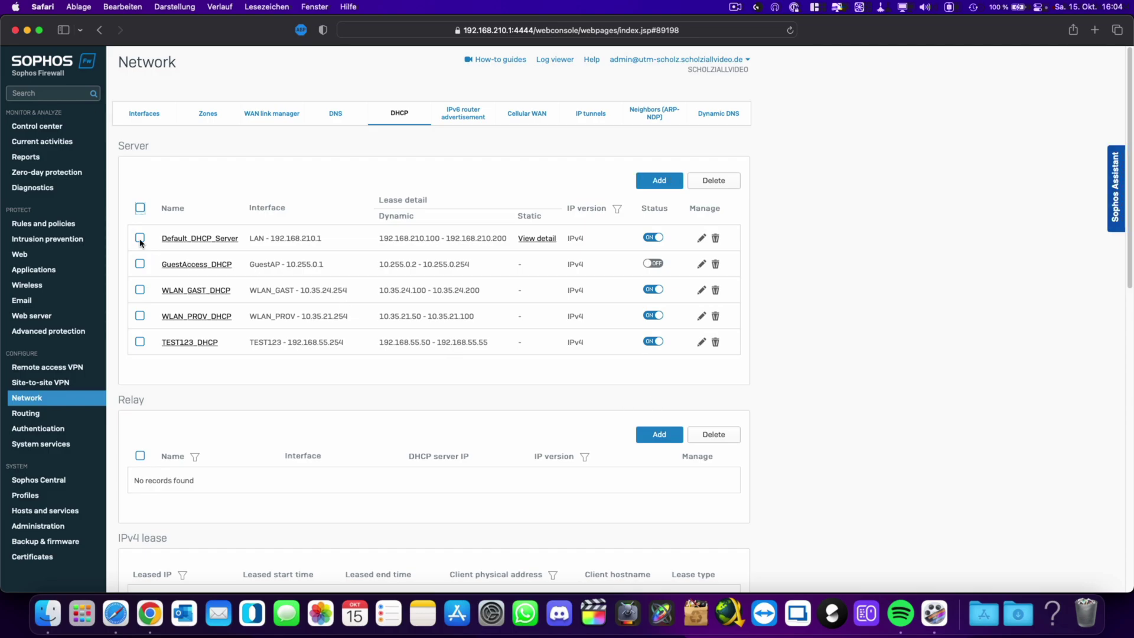
left_click(92, 223)
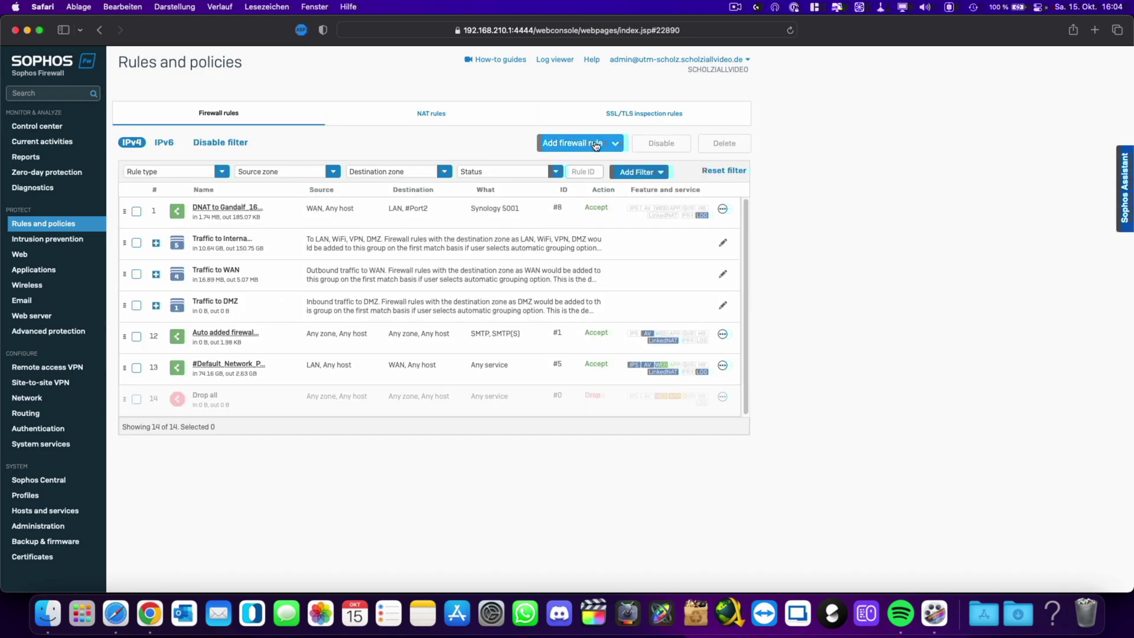
Start a new firewall rule with traffic logging enabled, named TEST1232_to_WAN.
left_click(595, 145)
left_click(535, 171)
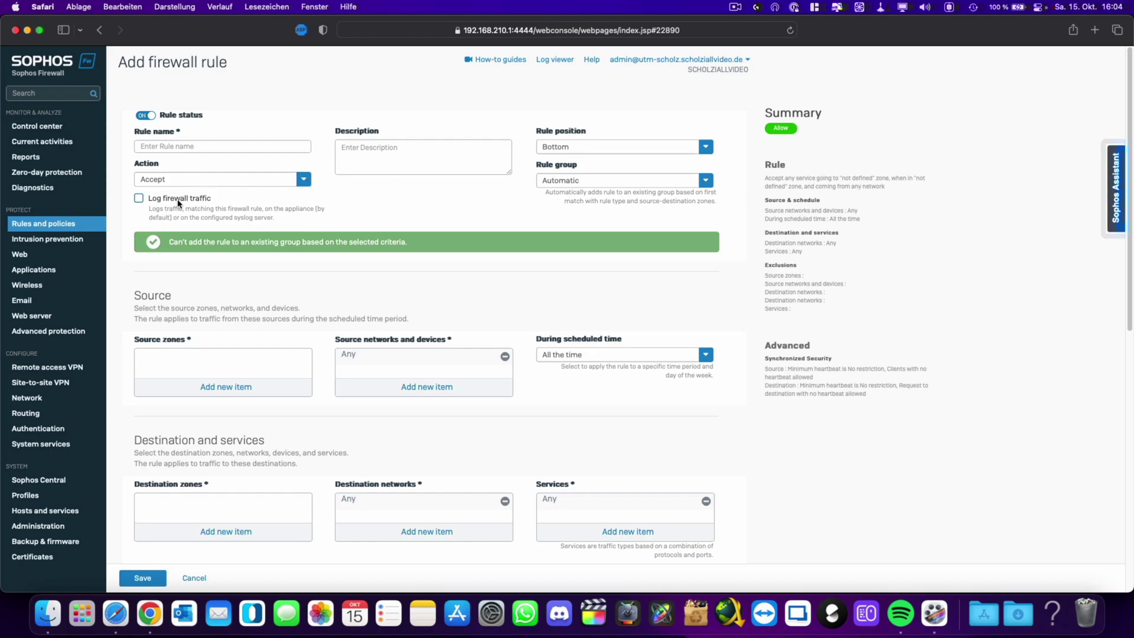
left_click(173, 199)
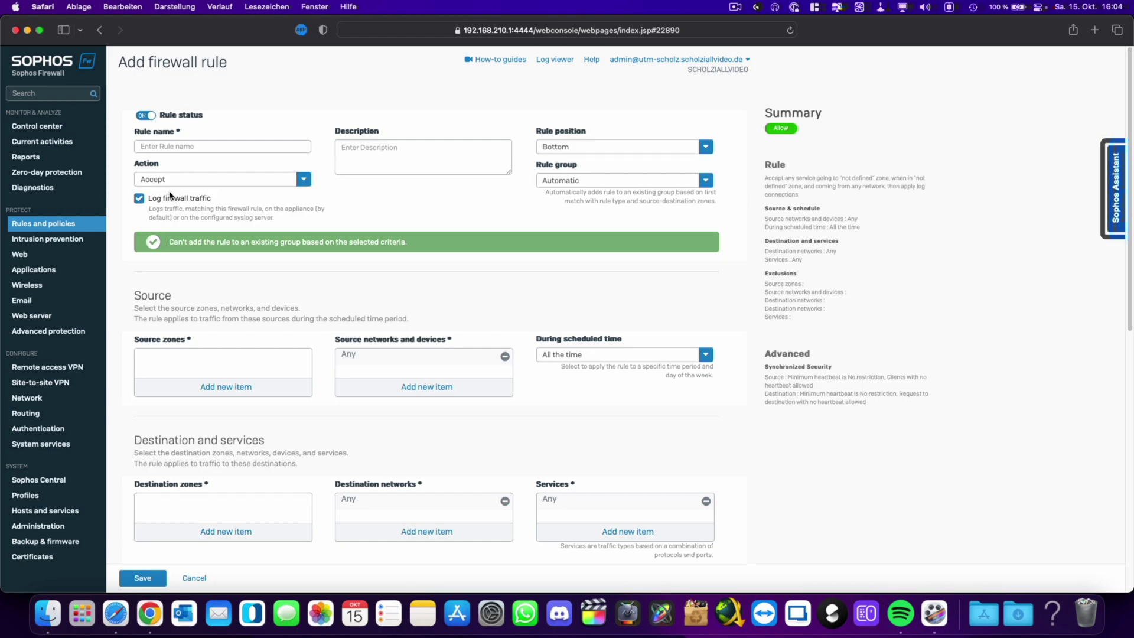
type("TEST1232")
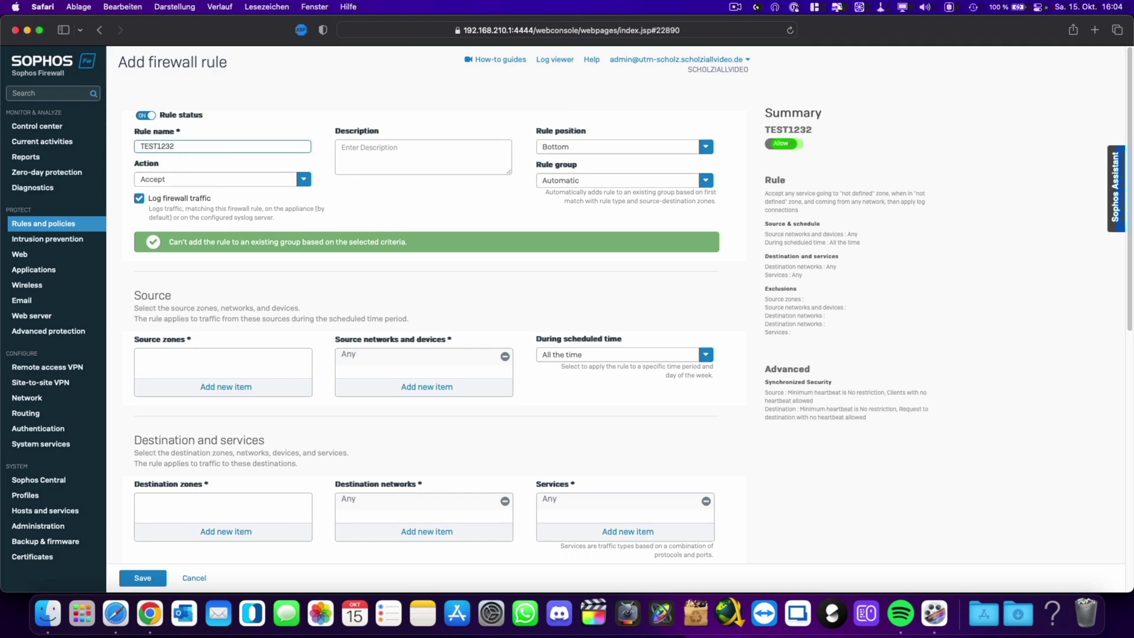
type("_")
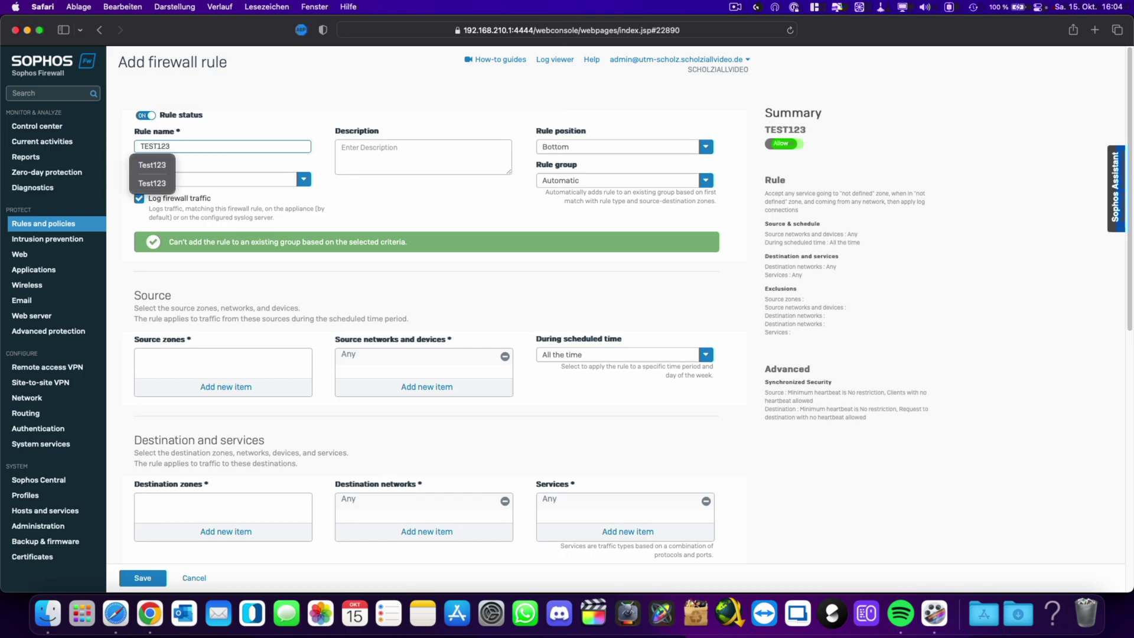
type("to_WAN")
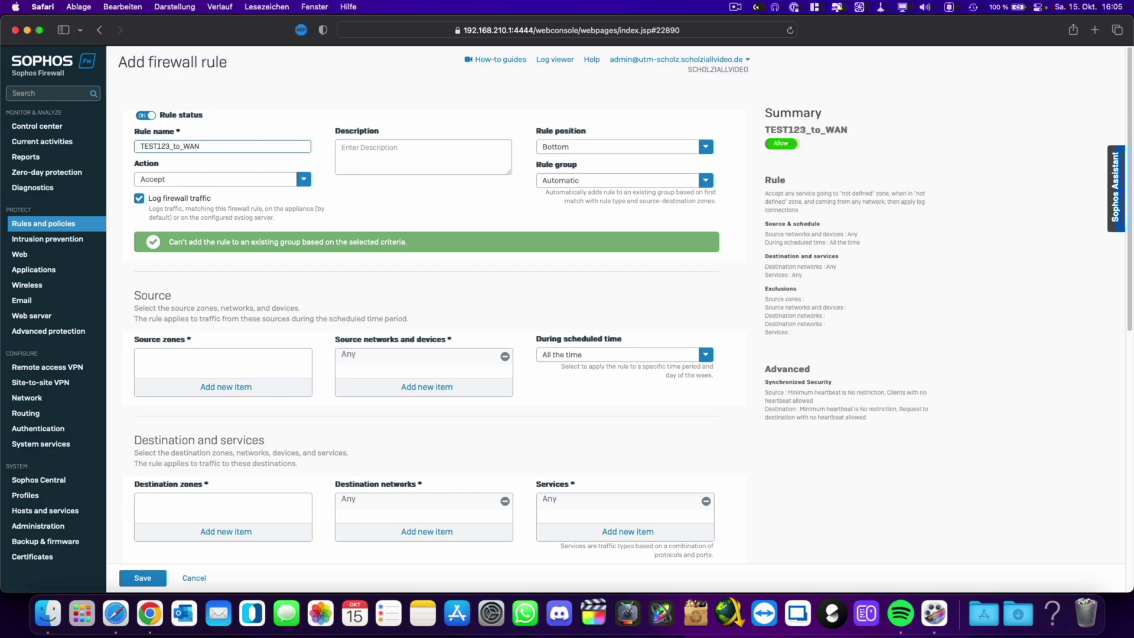
left_click(214, 389)
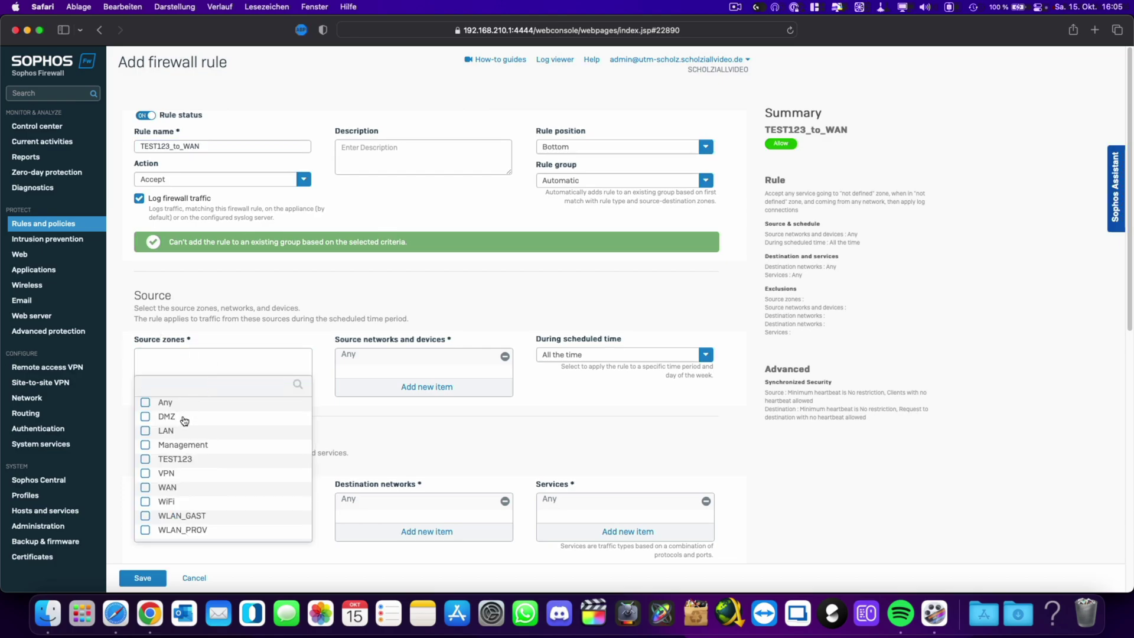
Set the rule's source zone to TEST123 and destination zone to WAN.
left_click(145, 459)
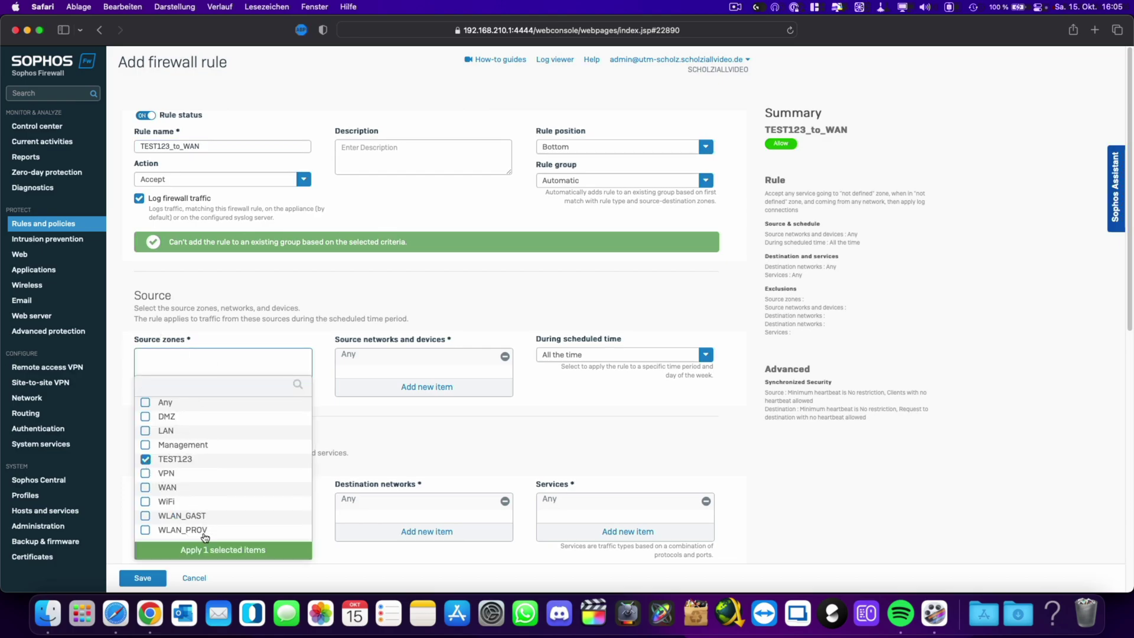
left_click(216, 551)
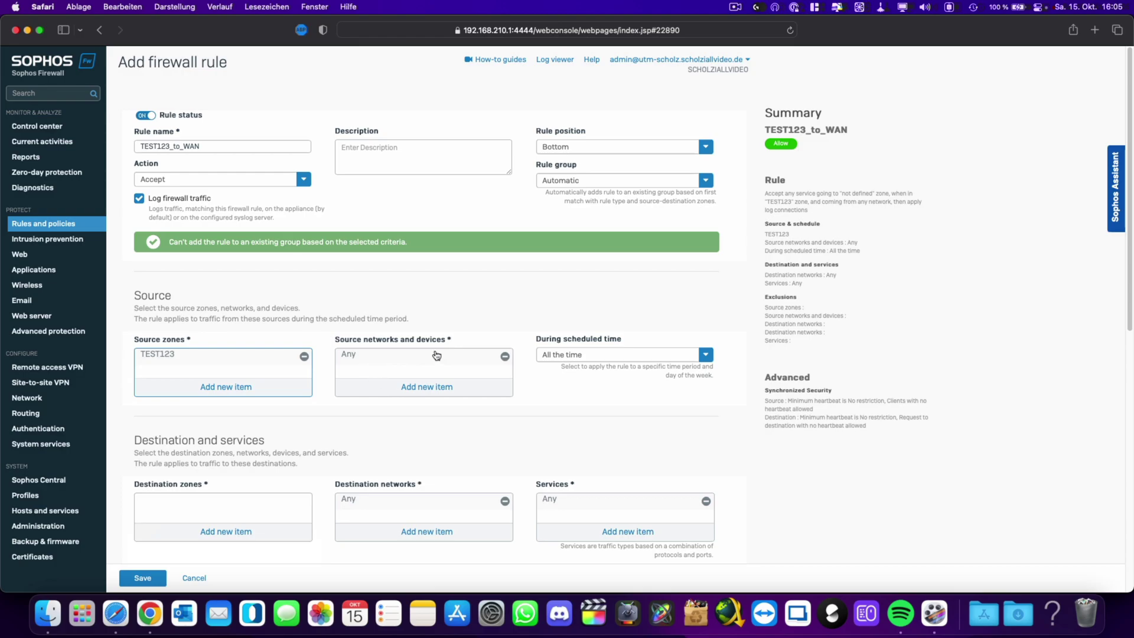
scroll(435, 356, "down", 5)
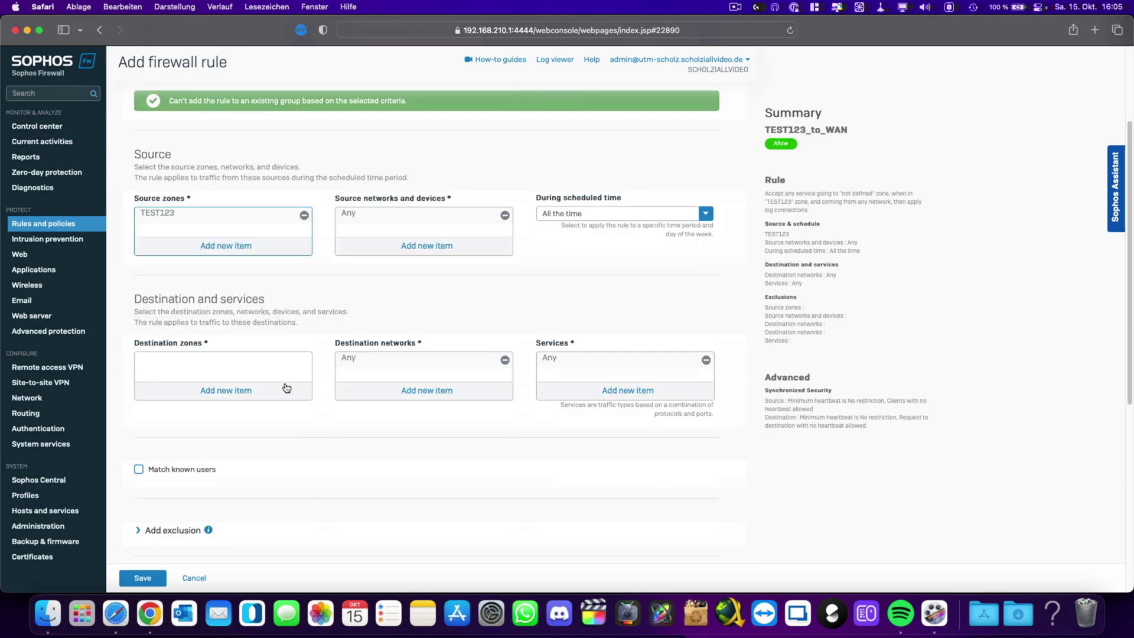
left_click(232, 391)
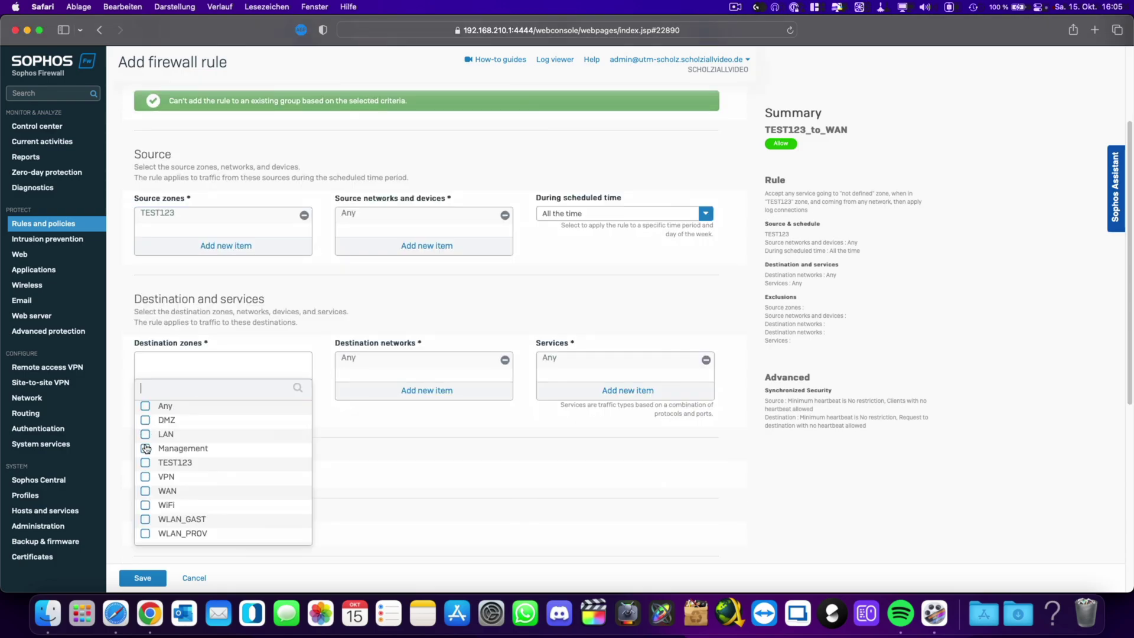
scroll(146, 459, "down", 1)
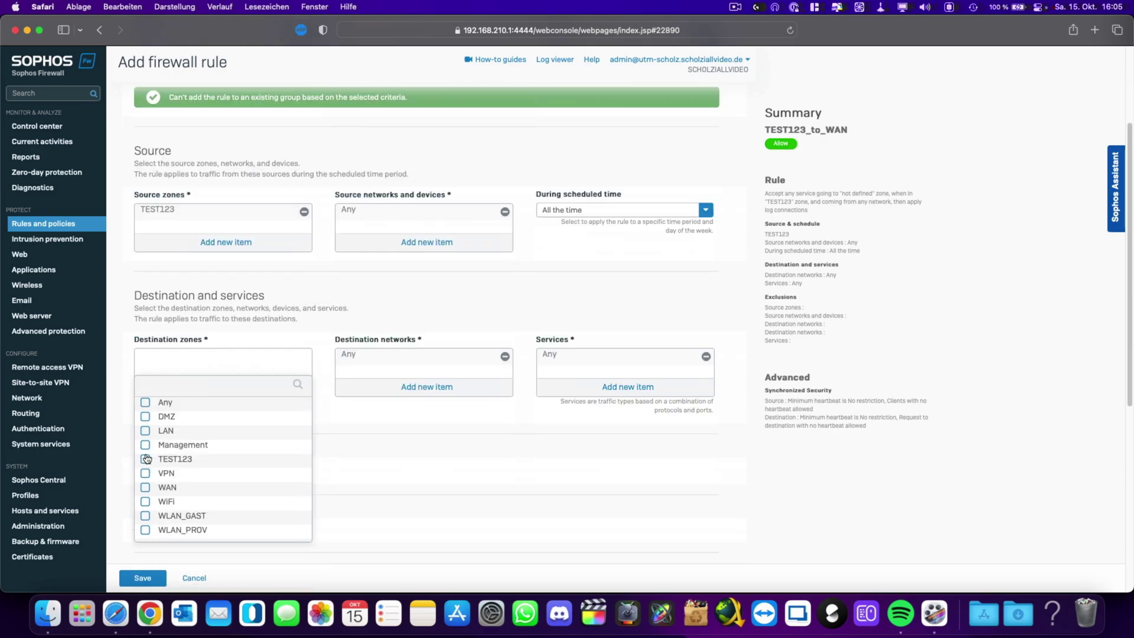
left_click(145, 488)
left_click(220, 552)
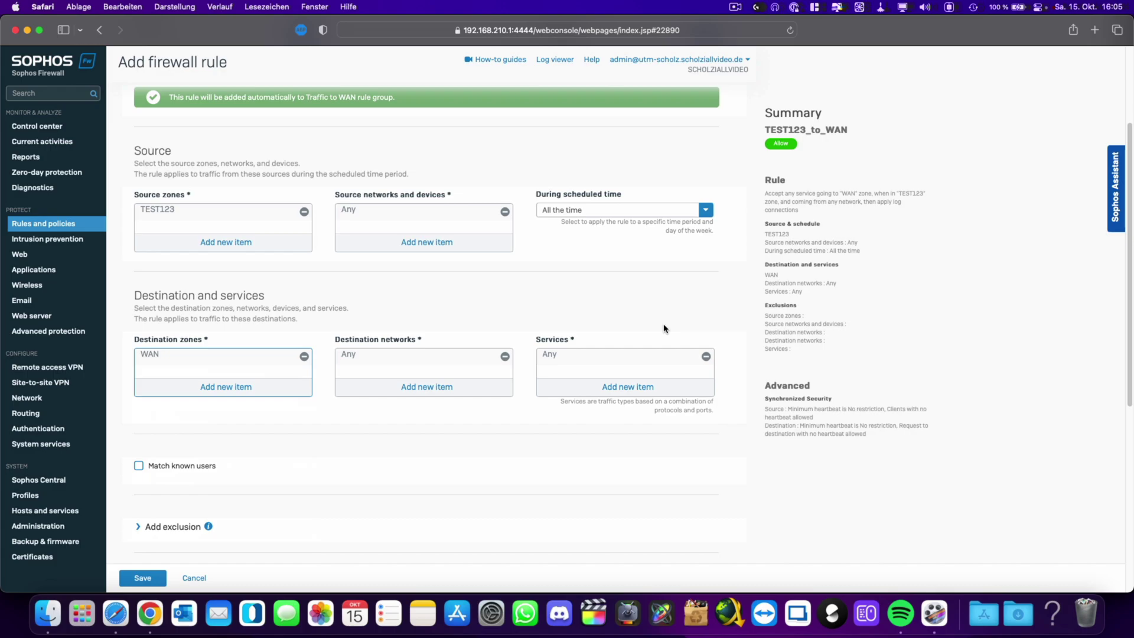
Replace Any in the rule's services with HTTP and HTTPS.
left_click(705, 356)
left_click(640, 387)
type("http")
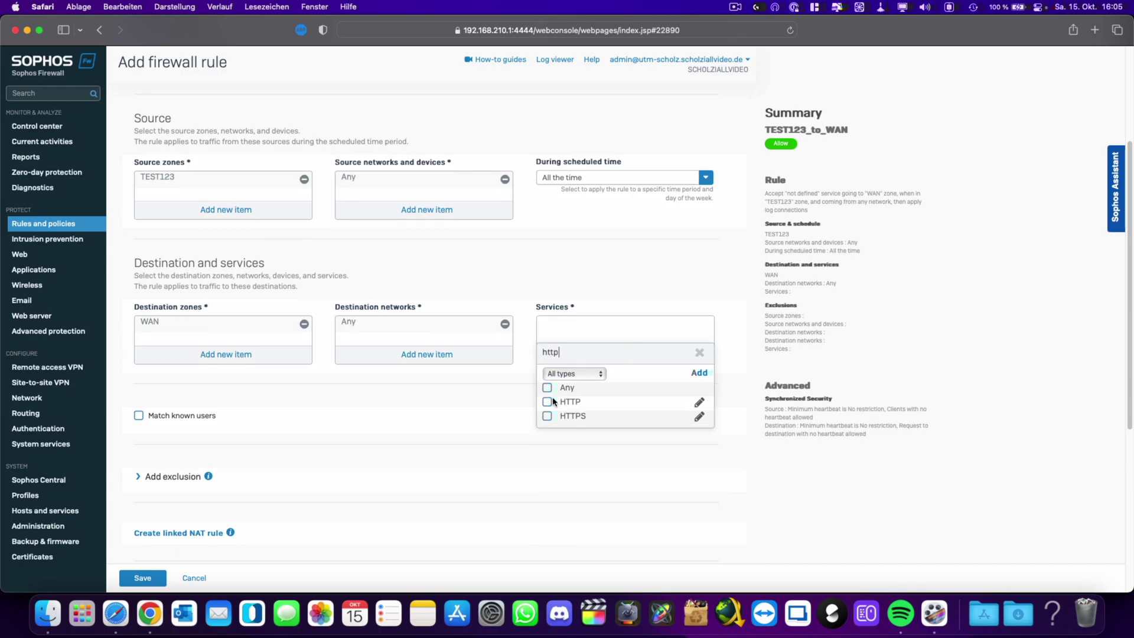
left_click(547, 402)
left_click(548, 417)
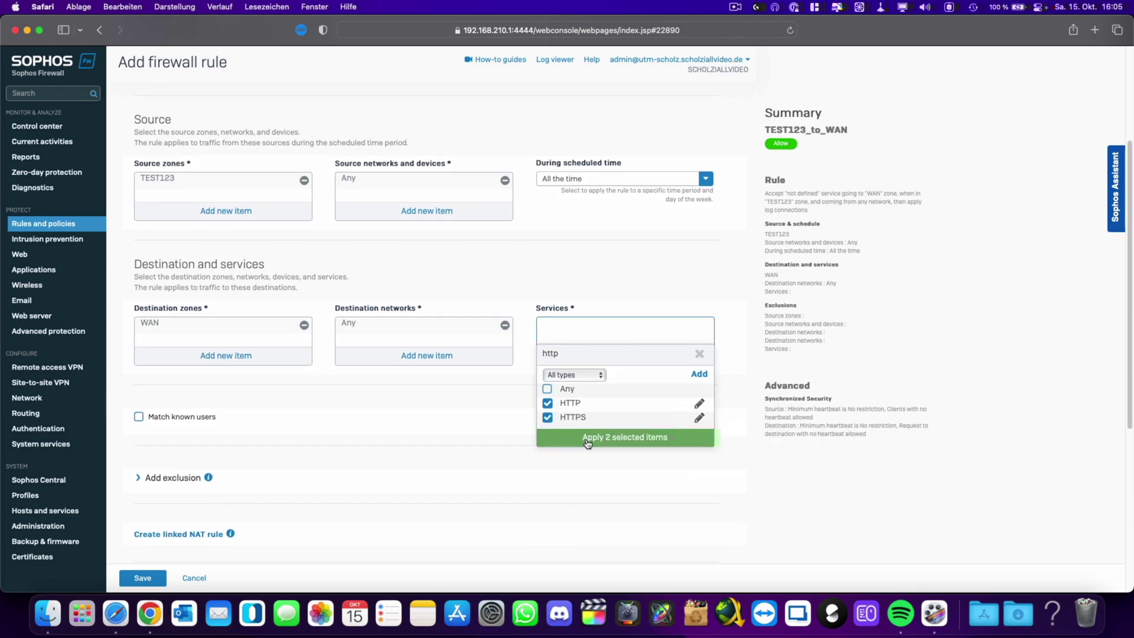
left_click(588, 437)
Add the mail services SMTP, SMTP(S), POP3 and POP3S to the rule.
left_click(628, 360)
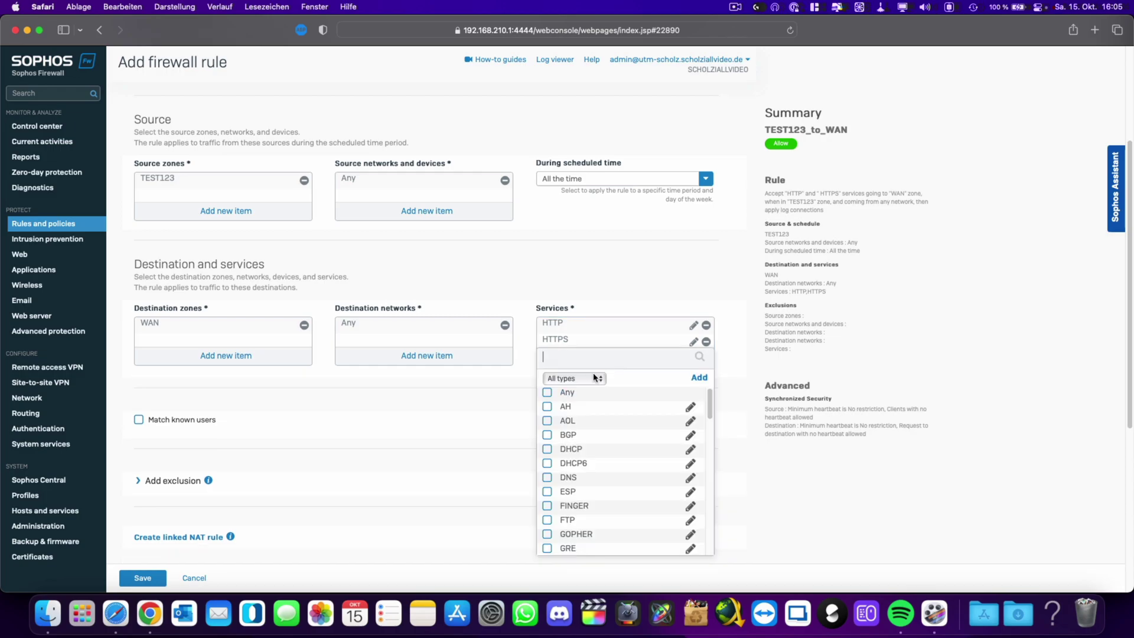
type("smtp")
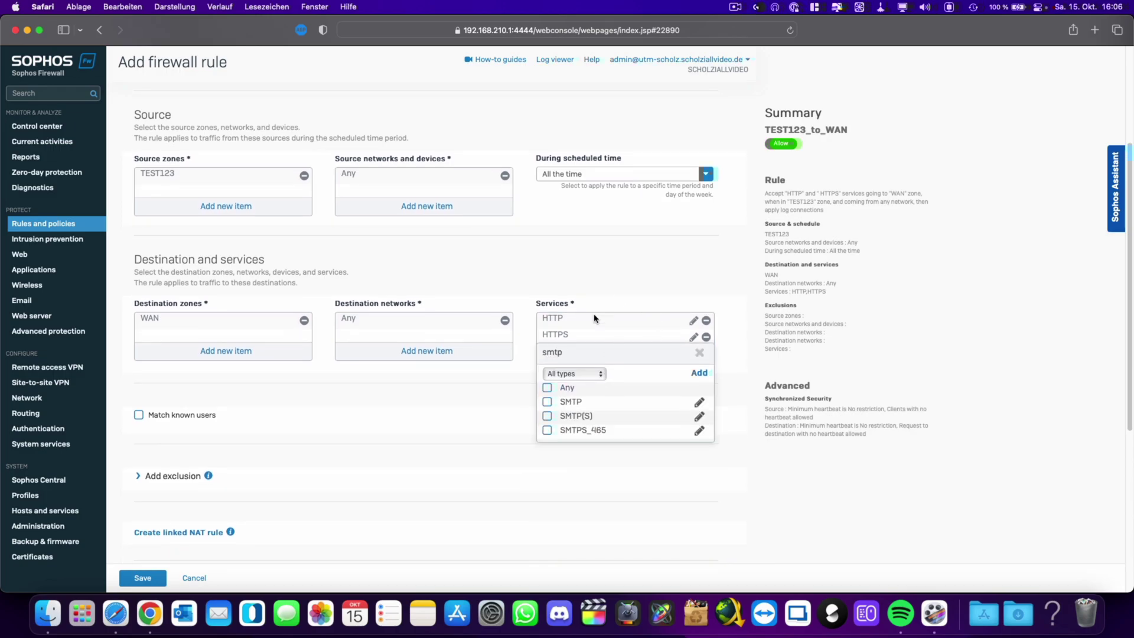
left_click(549, 402)
left_click(549, 416)
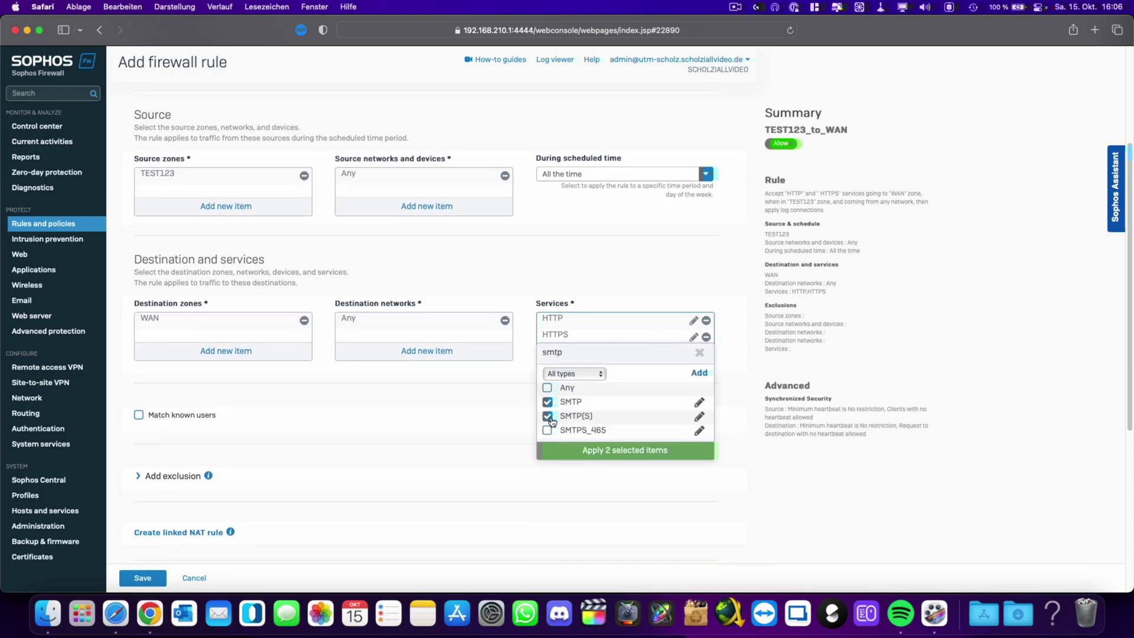
left_click(596, 451)
left_click(608, 388)
type("POP")
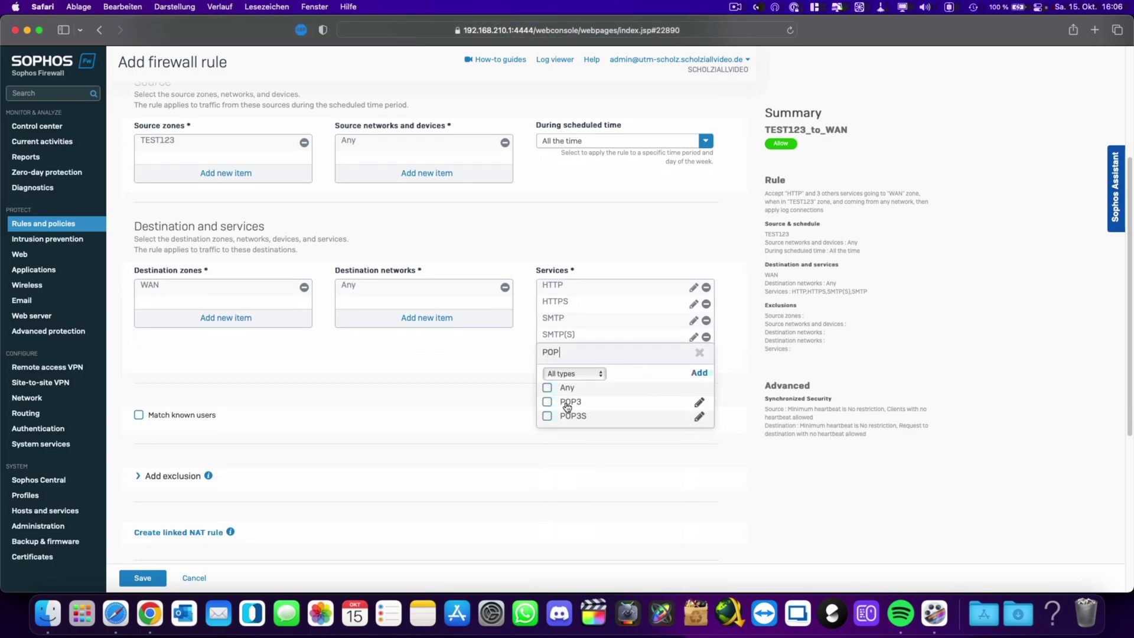
left_click(547, 402)
left_click(547, 416)
left_click(586, 441)
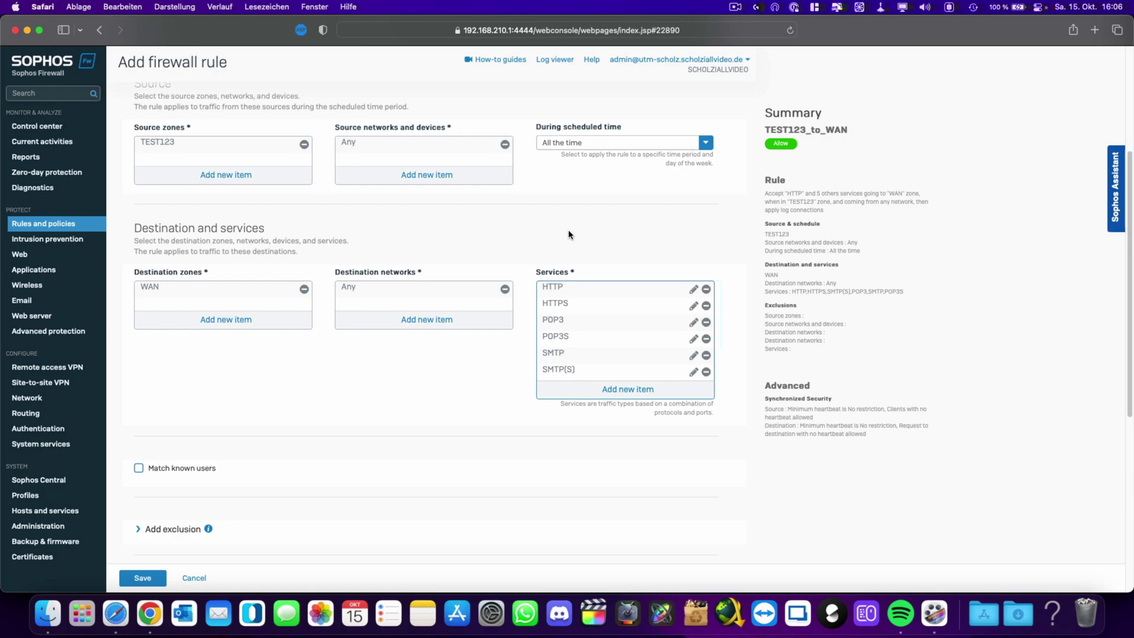
Set the rule's web policy to Default Policy, scanning HTTP and decrypted HTTPS with zero-day protection on.
scroll(515, 282, "down", 5)
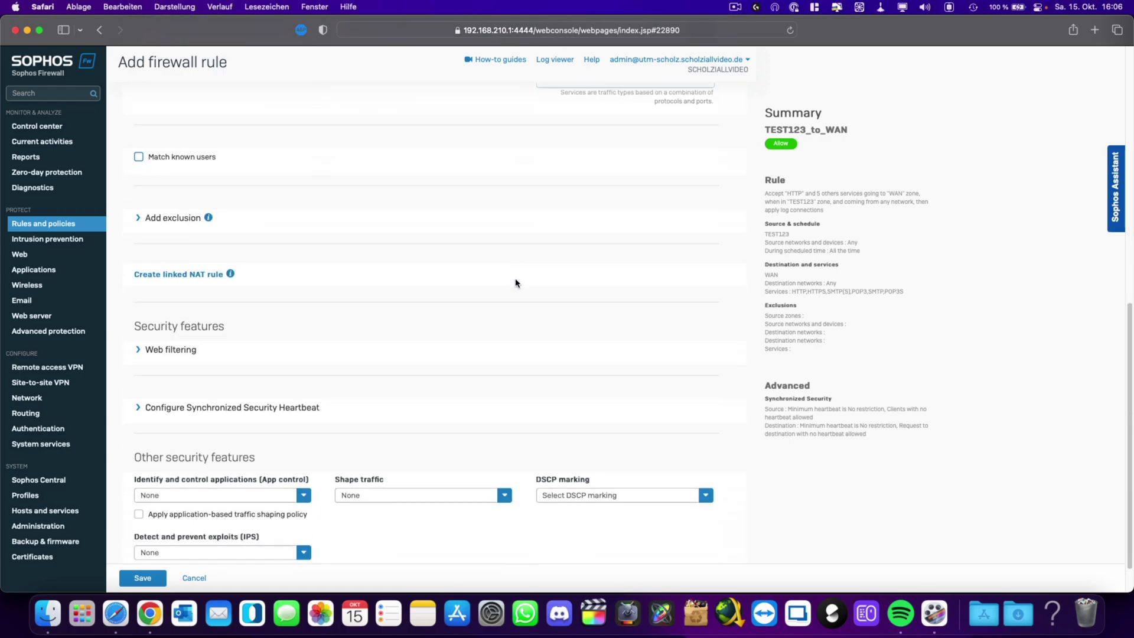
left_click(139, 350)
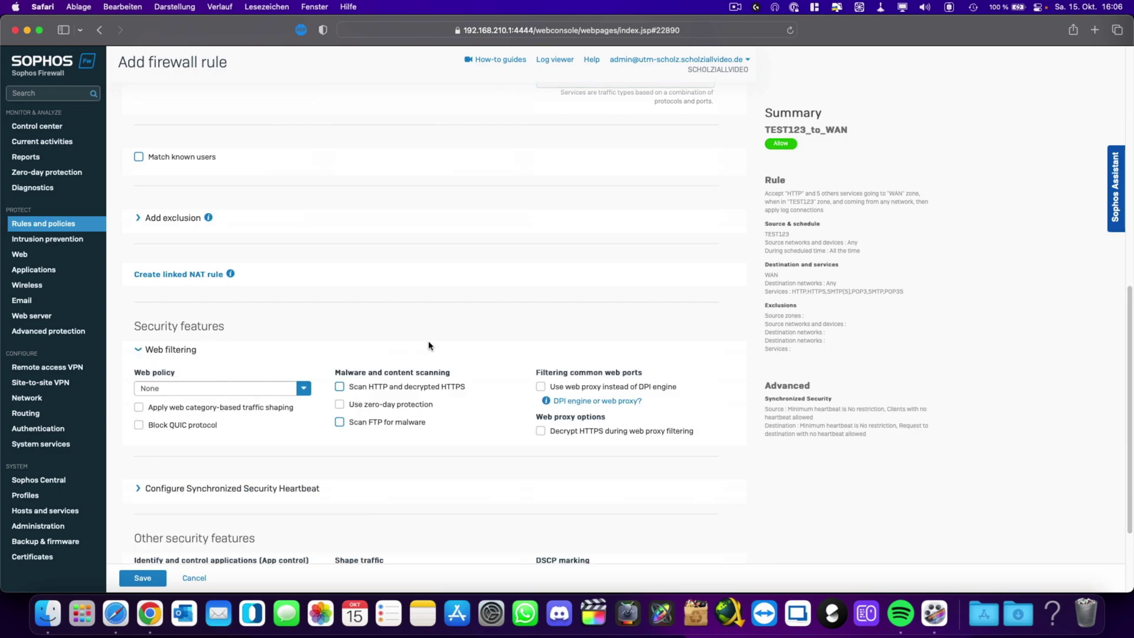
left_click(218, 388)
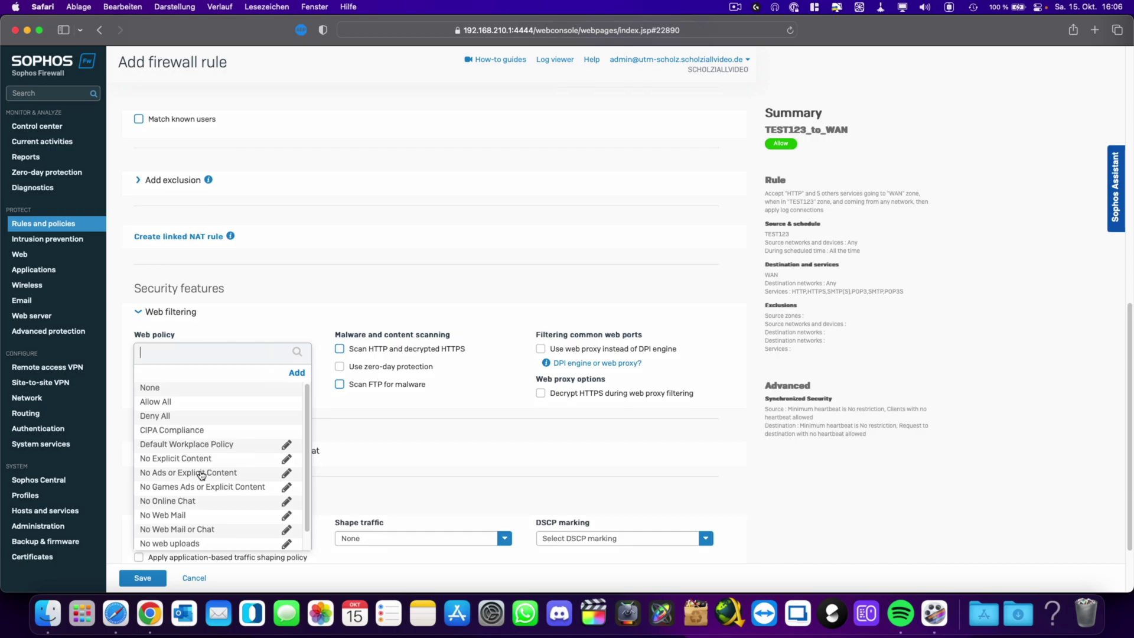
scroll(201, 474, "down", 3)
left_click(177, 462)
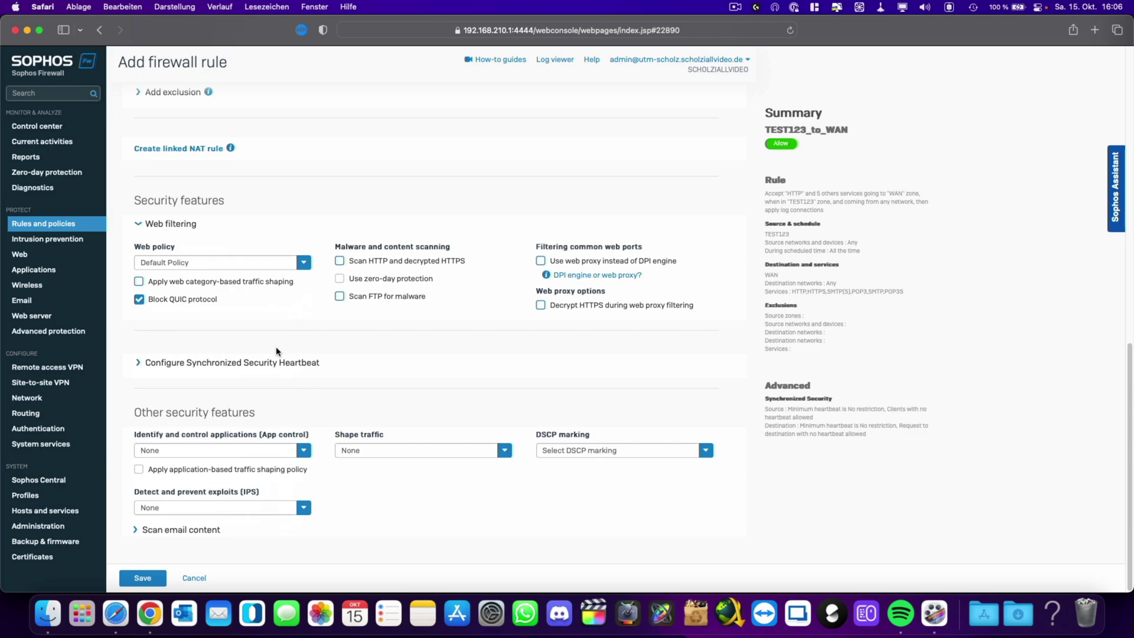
left_click(390, 262)
left_click(374, 279)
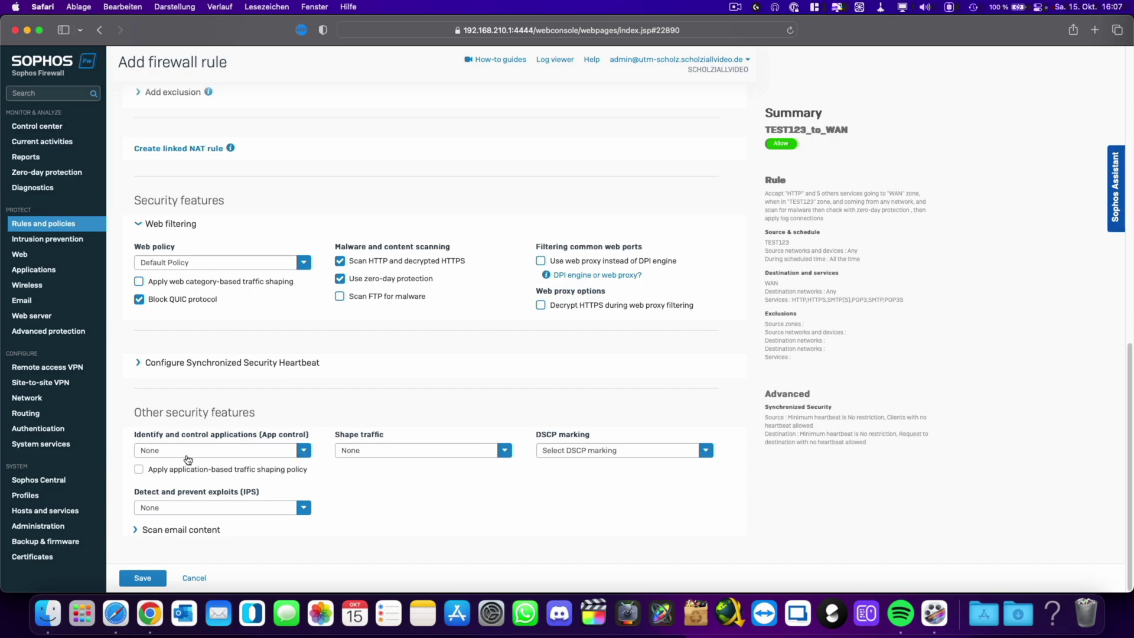
left_click(210, 509)
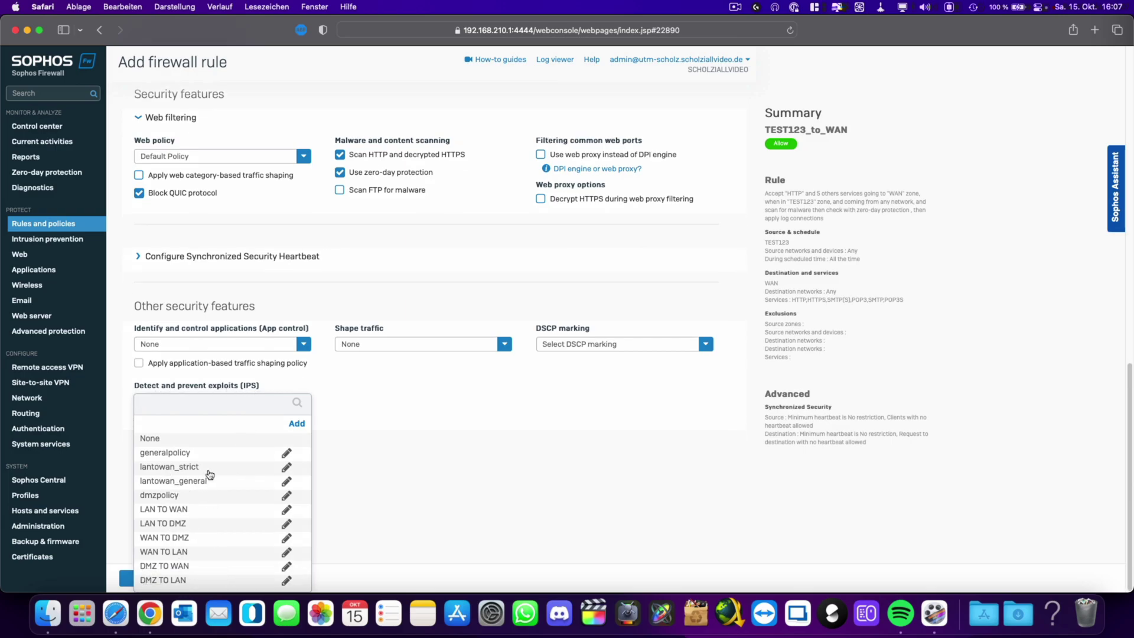
left_click(287, 510)
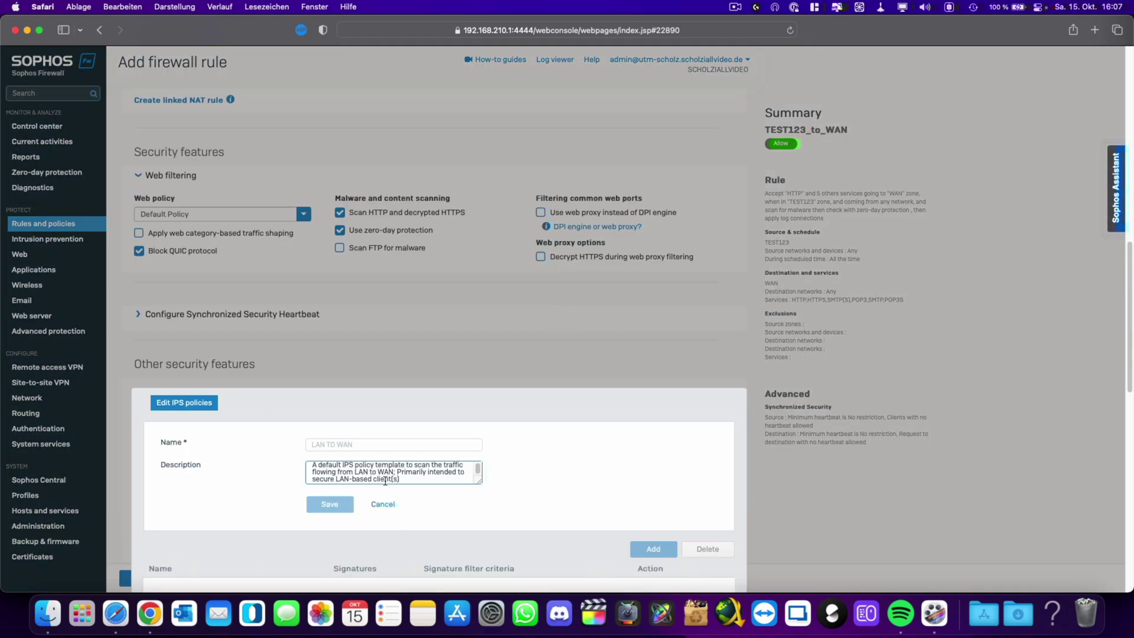
scroll(384, 480, "up", 1)
scroll(423, 494, "down", 1)
scroll(505, 519, "down", 5)
scroll(329, 329, "down", 3)
scroll(329, 325, "down", 4)
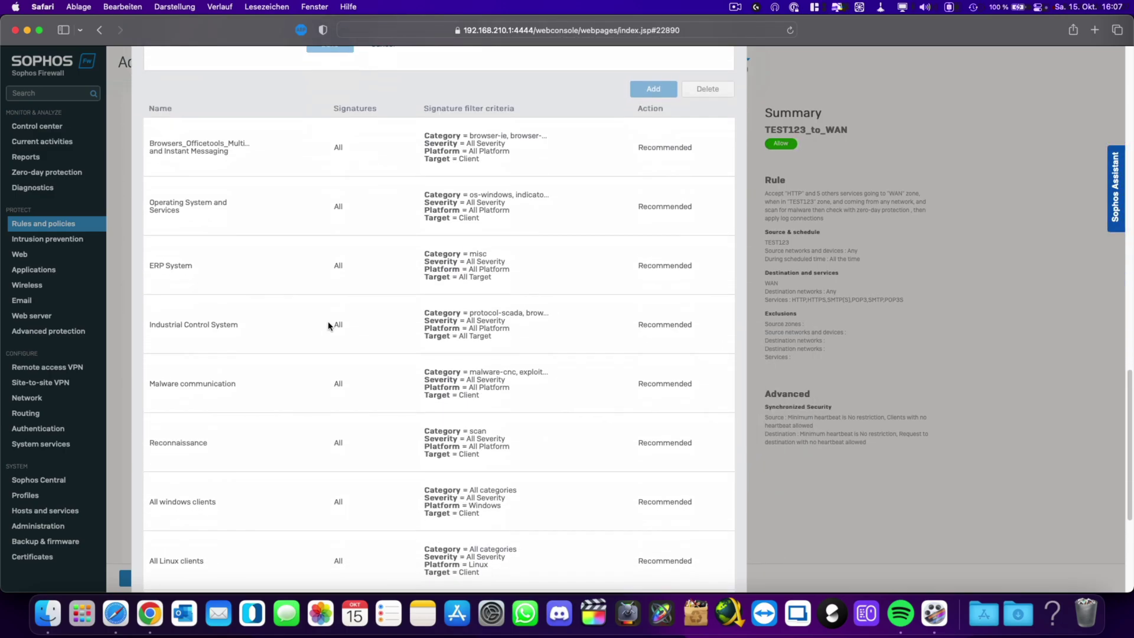
scroll(328, 330, "down", 5)
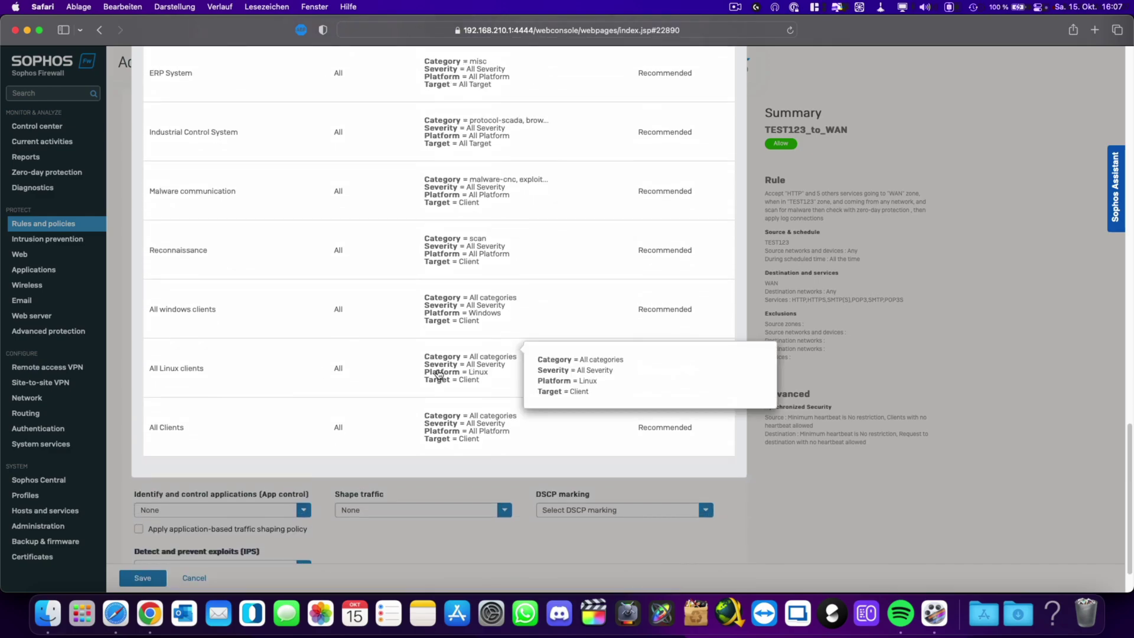
scroll(414, 376, "up", 3)
scroll(413, 384, "up", 4)
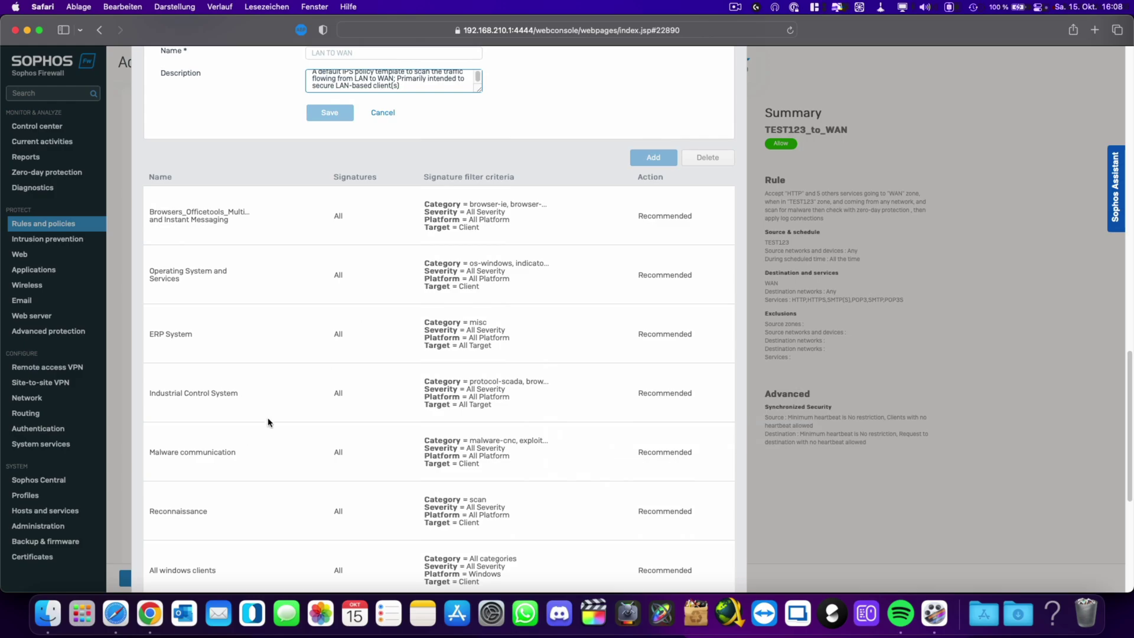
scroll(260, 416, "up", 2)
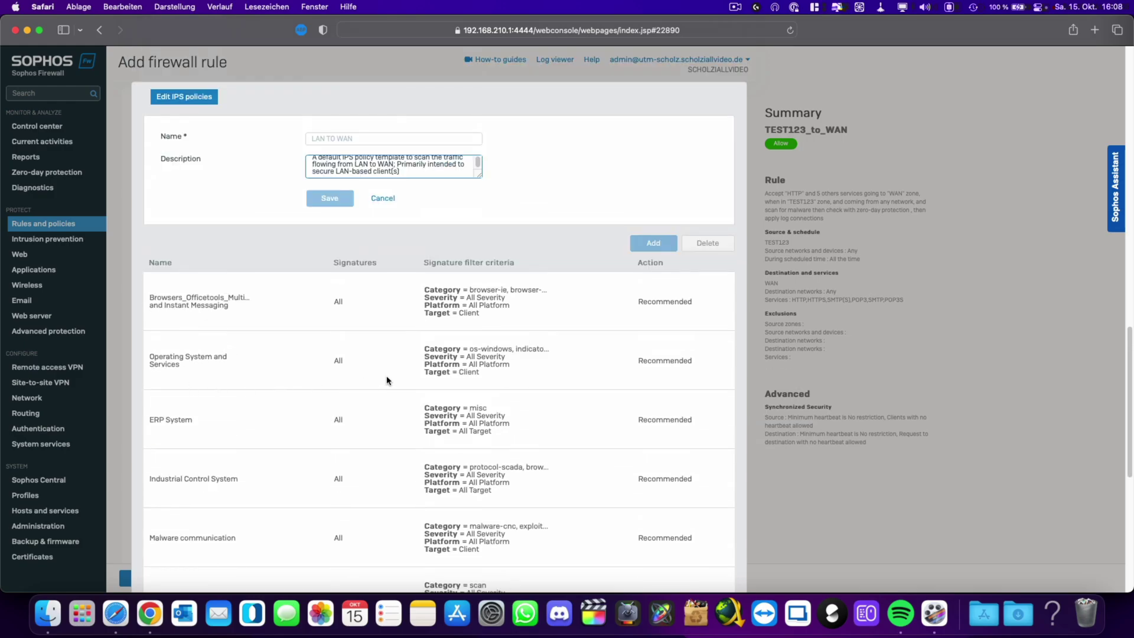
scroll(387, 382, "down", 7)
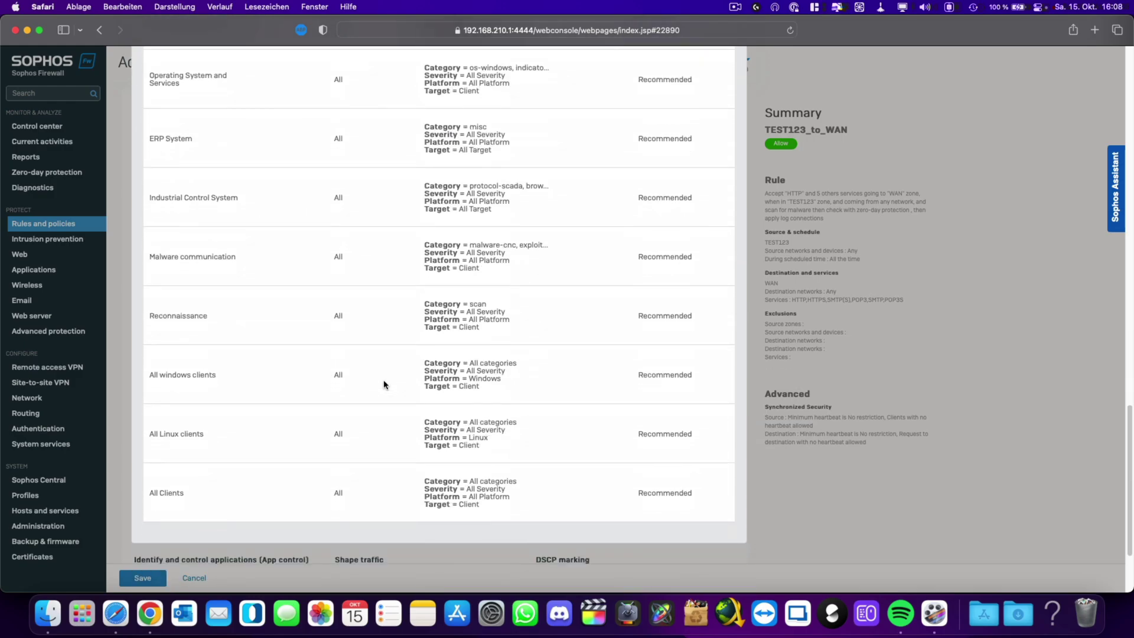
scroll(385, 386, "up", 6)
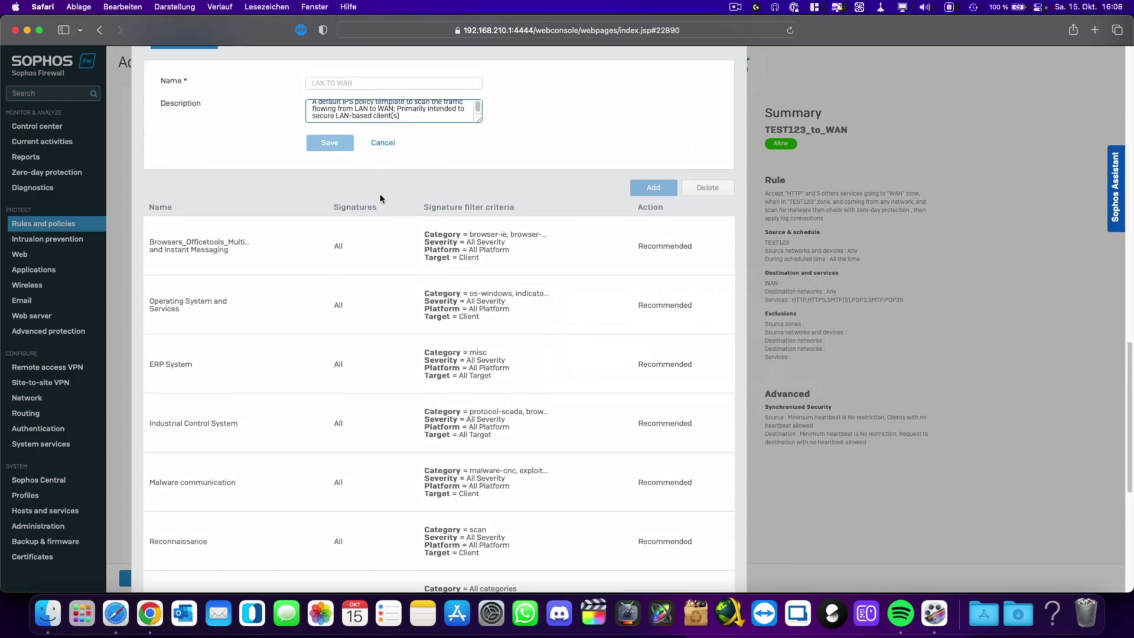
Leave the IPS policy unchanged, expand Scan email content, review the rule and save TEST123_to_WAN.
left_click(383, 144)
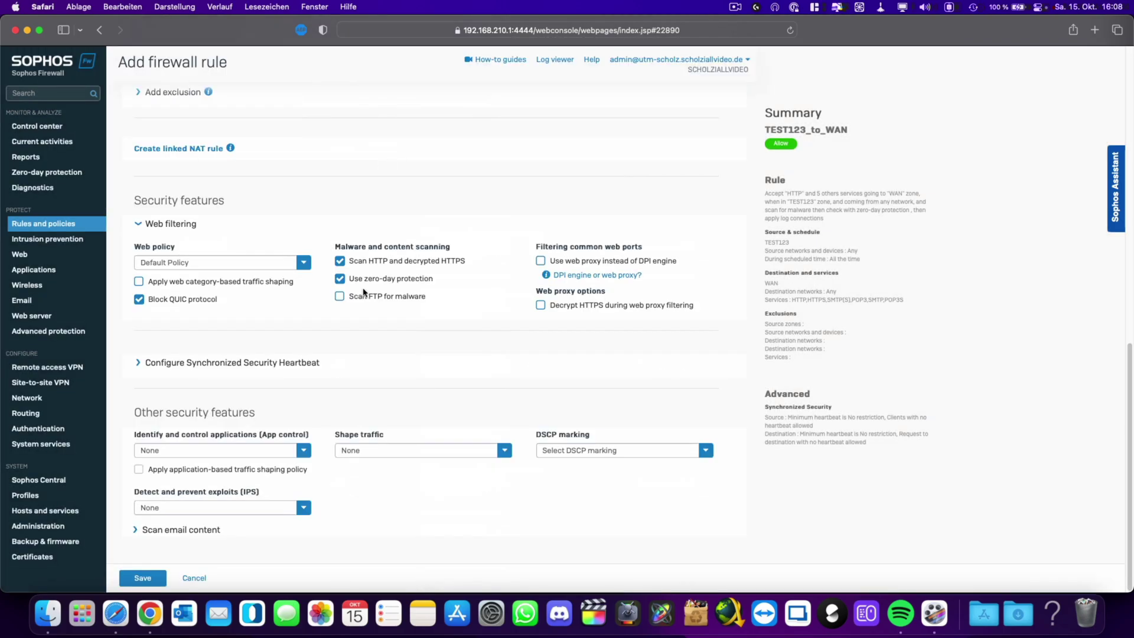
left_click(167, 530)
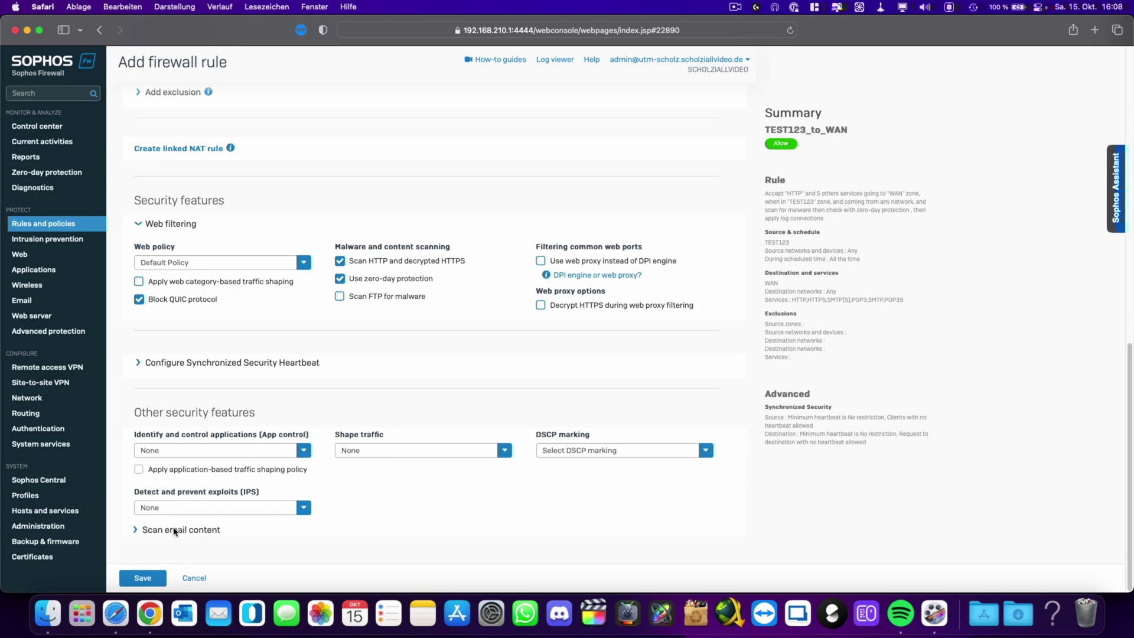
scroll(325, 520, "down", 2)
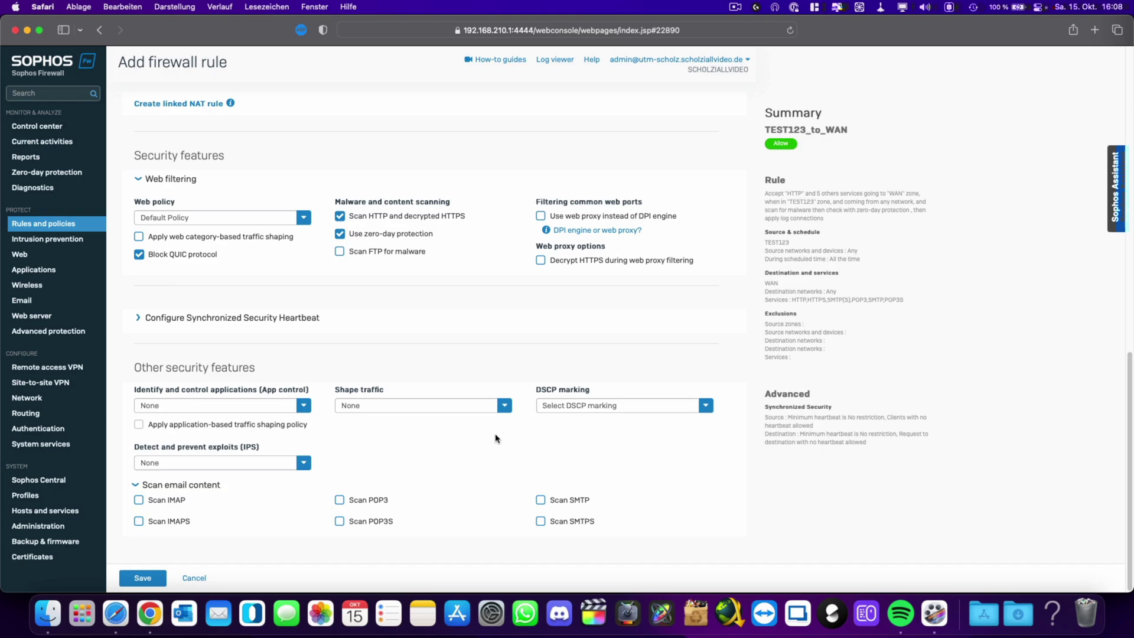
scroll(495, 437, "up", 15)
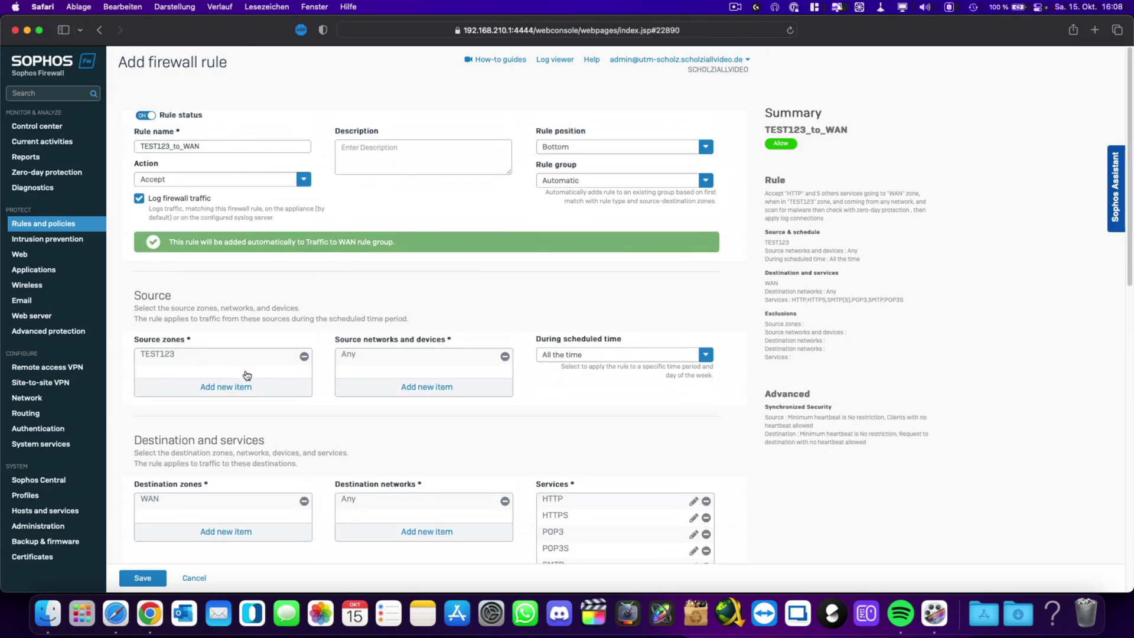
scroll(248, 375, "down", 3)
scroll(300, 362, "down", 20)
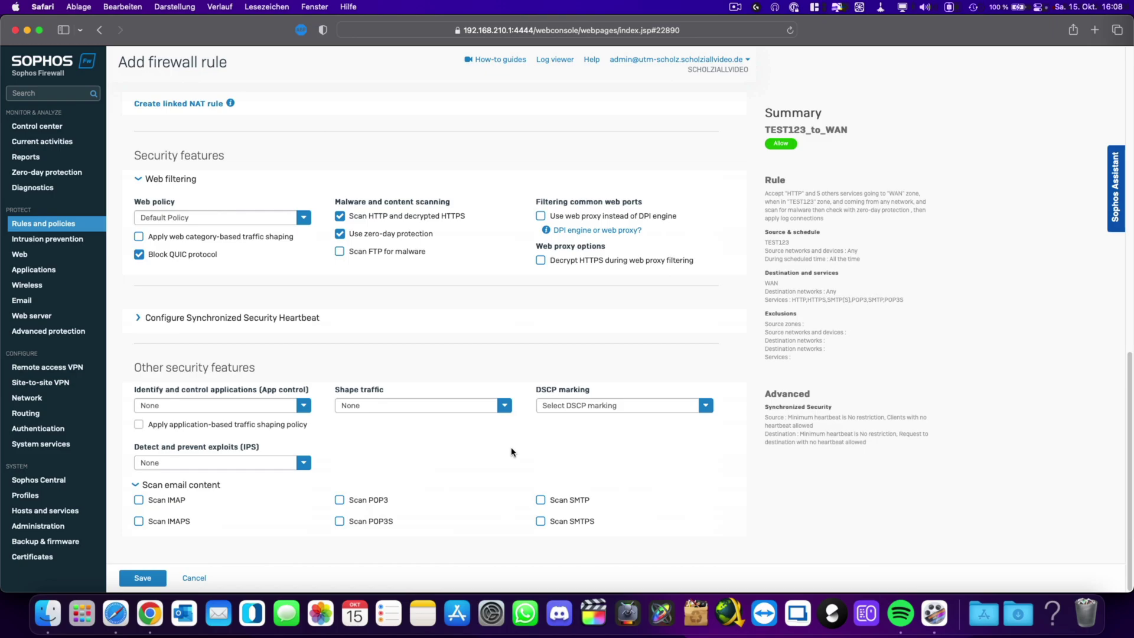
scroll(313, 513, "up", 10)
left_click(143, 578)
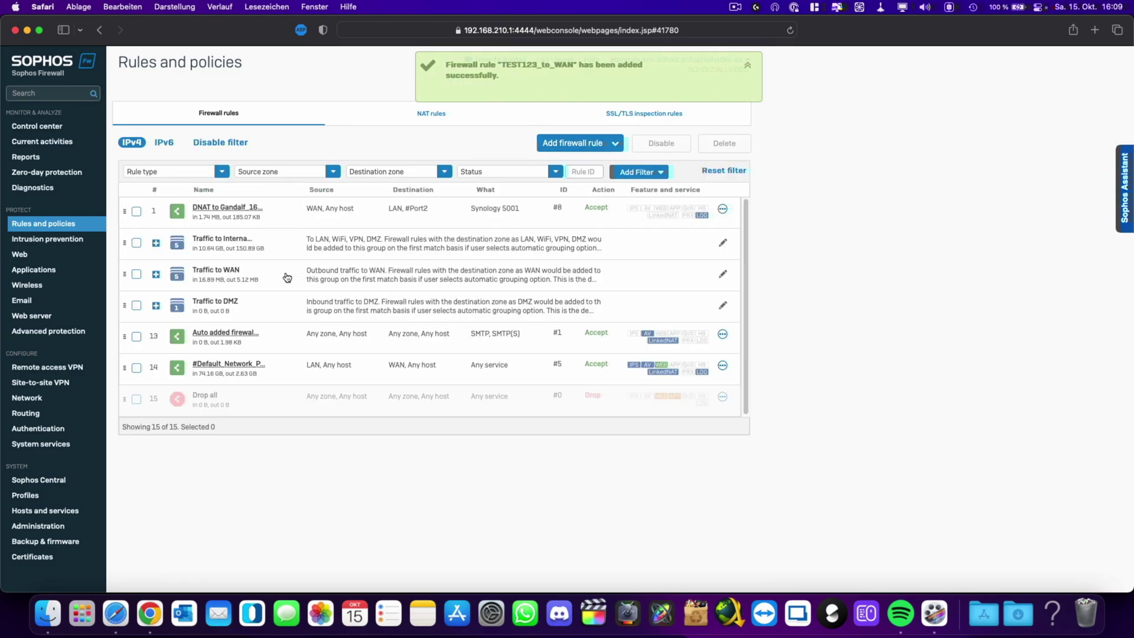
Expand the Traffic to WAN group and open TEST123_to_WAN for editing from its options menu.
left_click(230, 270)
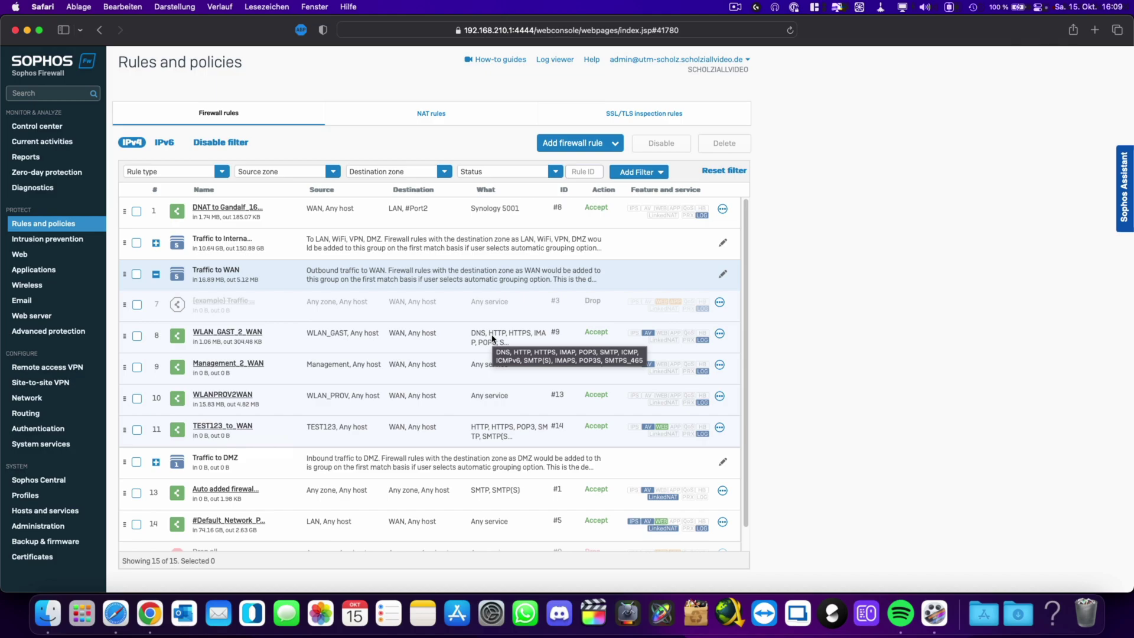
left_click(721, 429)
left_click(661, 469)
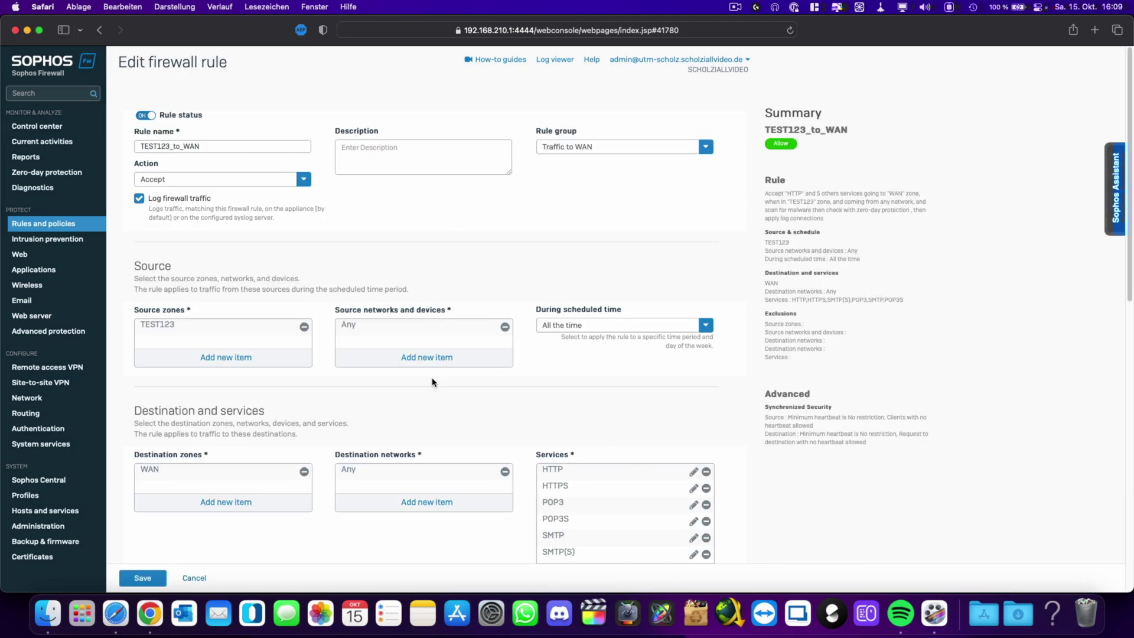
Add the ICMP and ICMPv6 services to TEST123_to_WAN and save the rule.
scroll(433, 380, "down", 5)
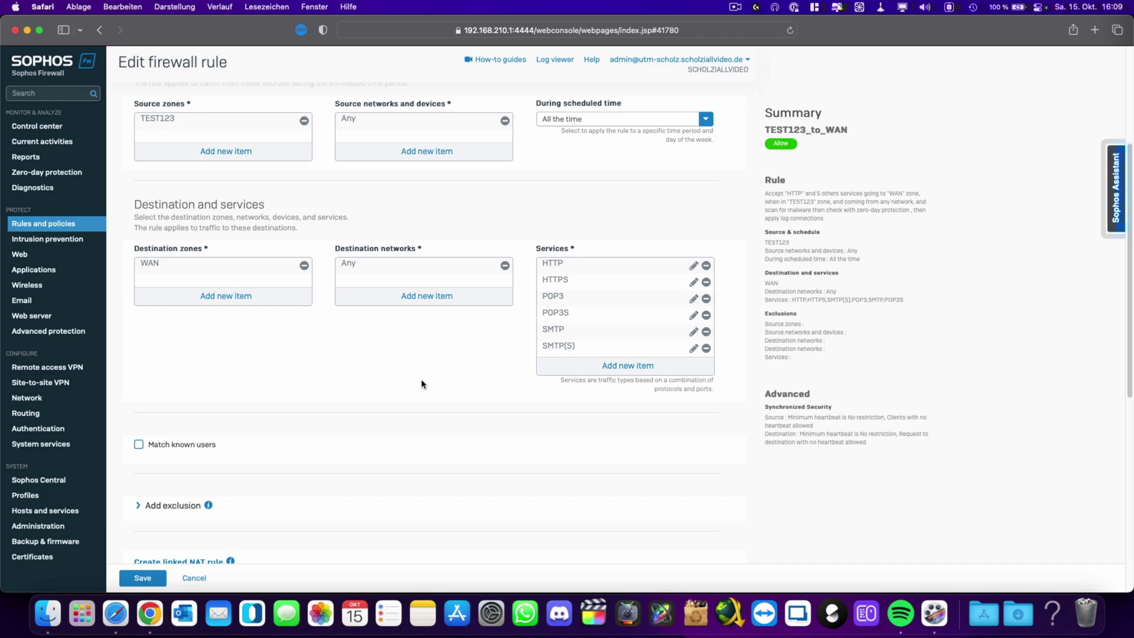
scroll(422, 384, "up", 3)
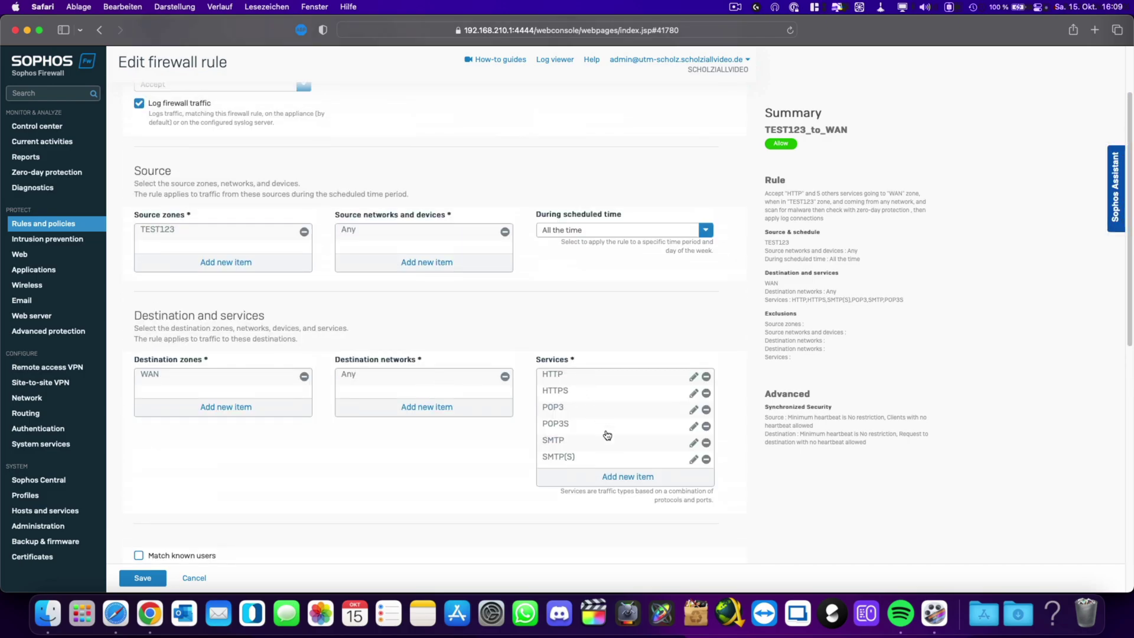
left_click(627, 476)
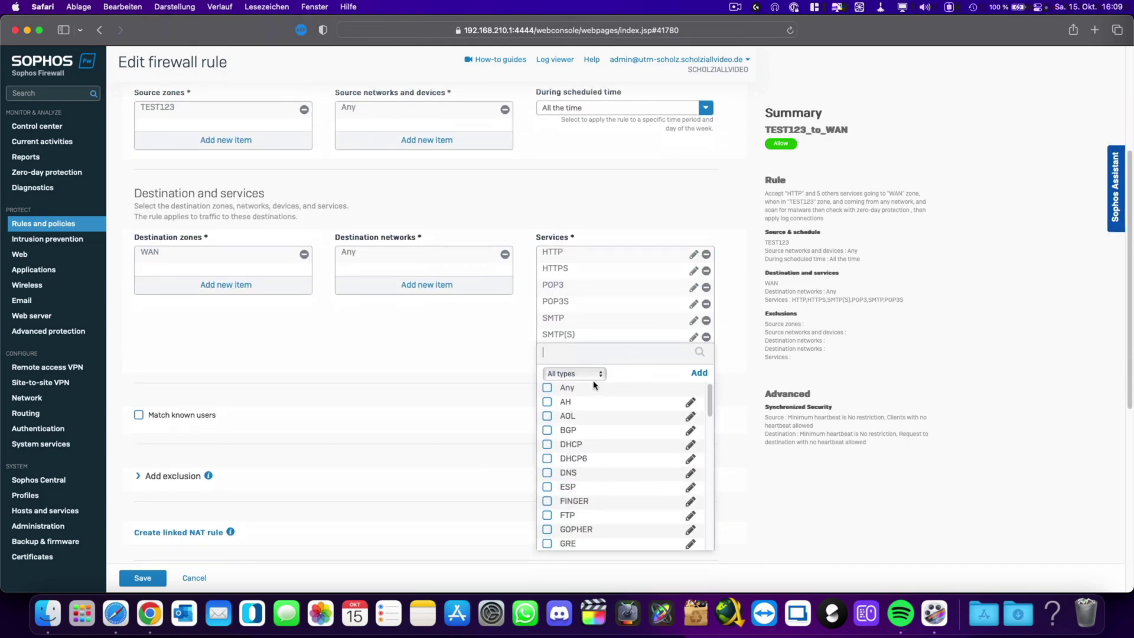
type("icmp")
left_click(547, 401)
left_click(547, 416)
left_click(613, 438)
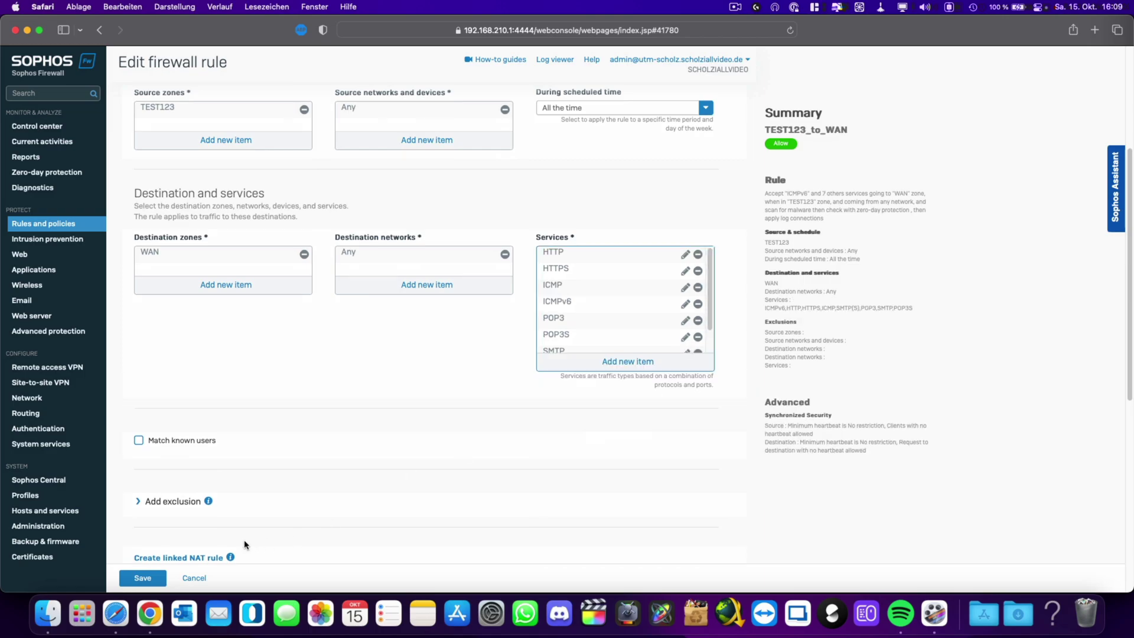
left_click(144, 578)
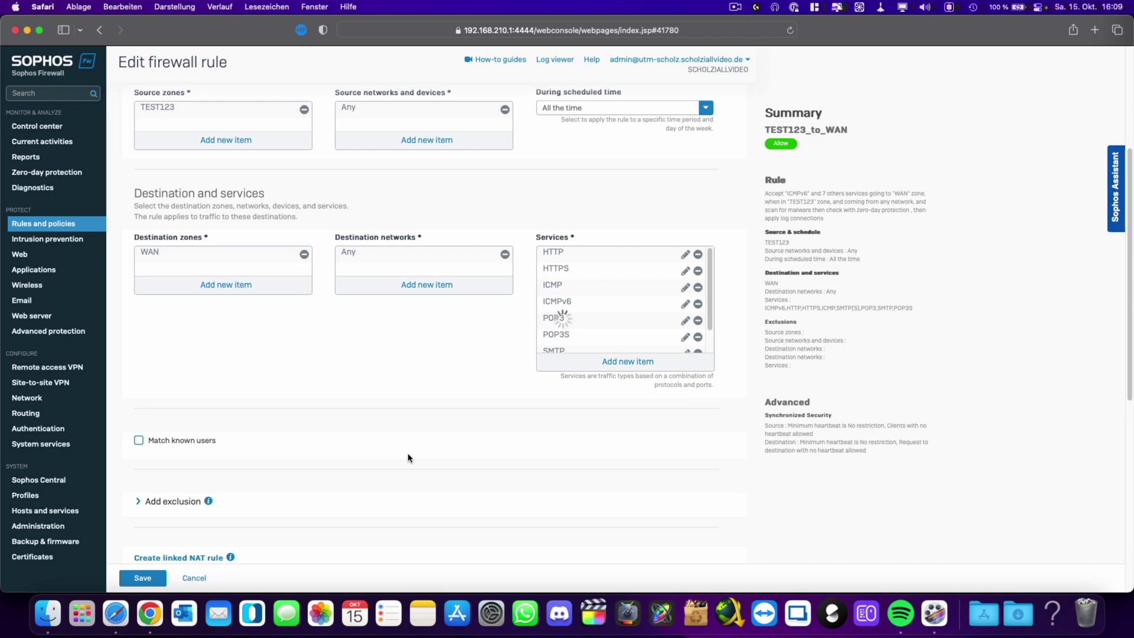